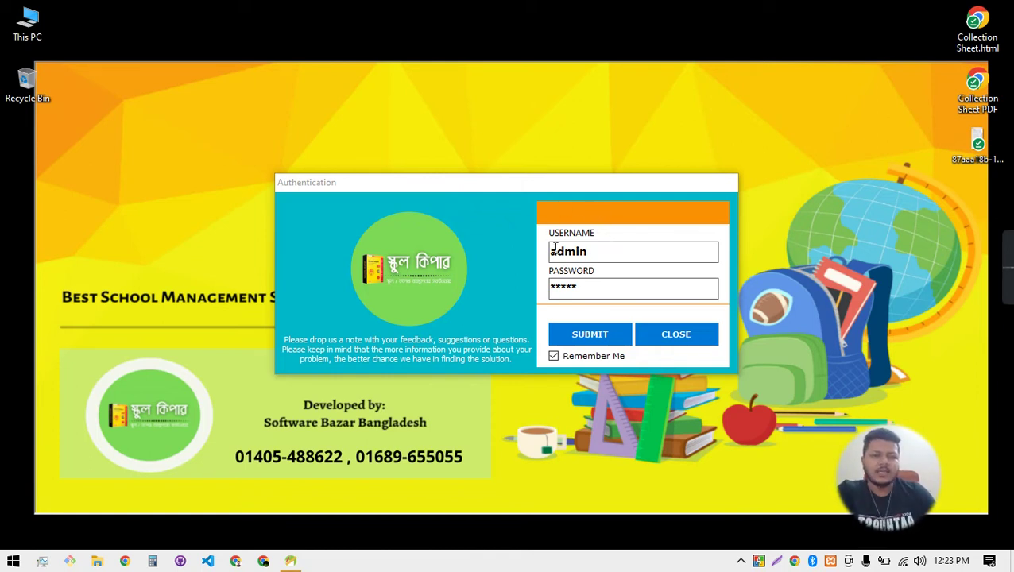
Step: Sign in as administrator and look through the Primary Setup and File menus
{"action": "left_click", "coordinate": [596, 344]}
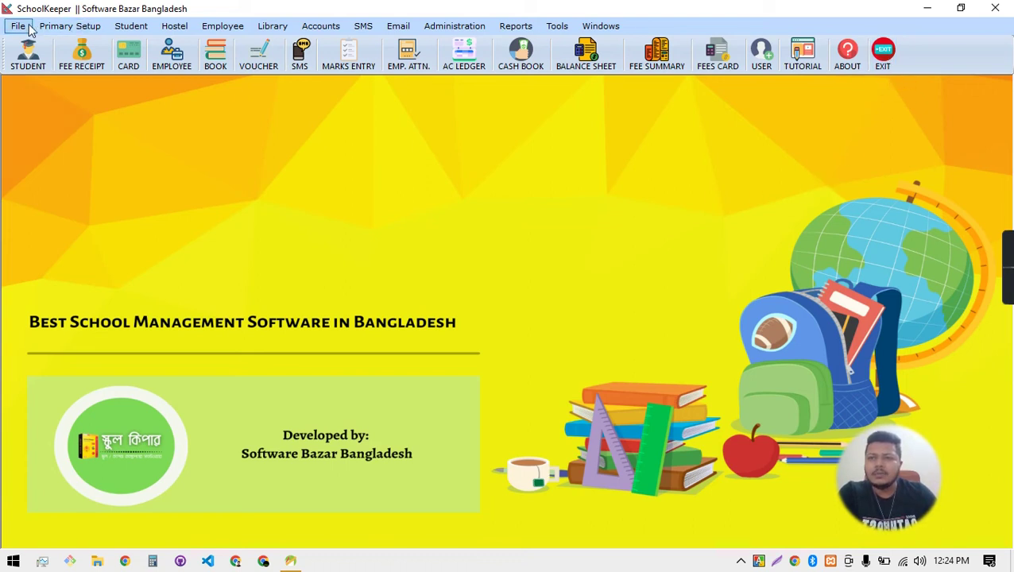
{"action": "left_click", "coordinate": [57, 32]}
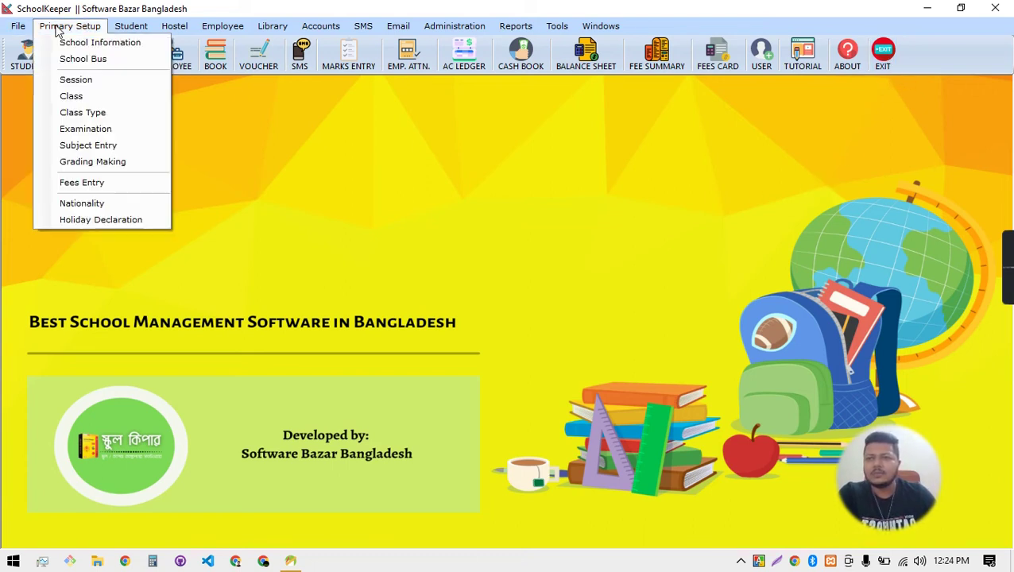
{"action": "left_click", "coordinate": [16, 29]}
{"action": "left_click", "coordinate": [16, 29]}
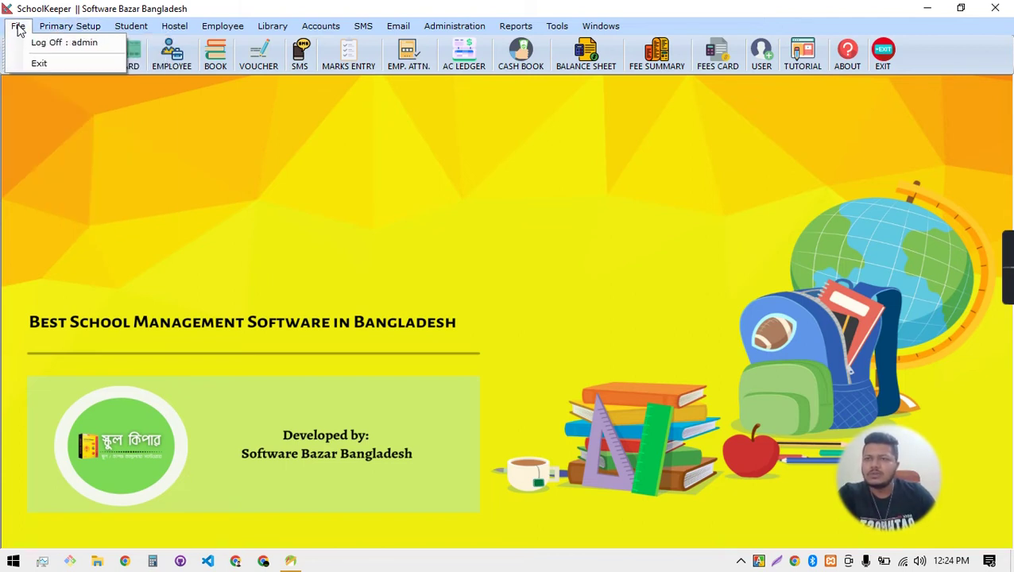
{"action": "mouse_move", "coordinate": [50, 32]}
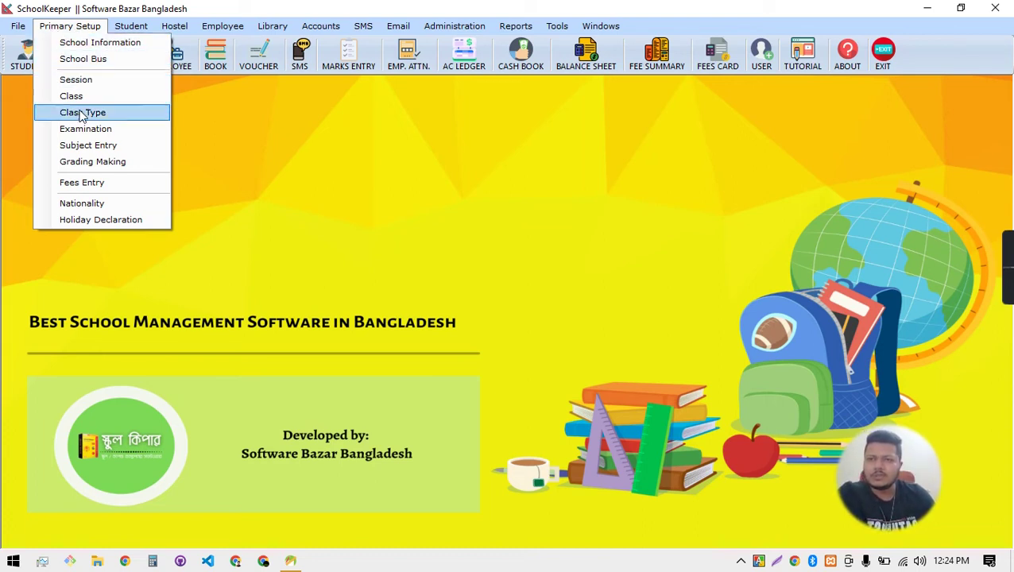
Step: Open School Information and scroll through the saved school records grid
{"action": "left_click", "coordinate": [119, 43]}
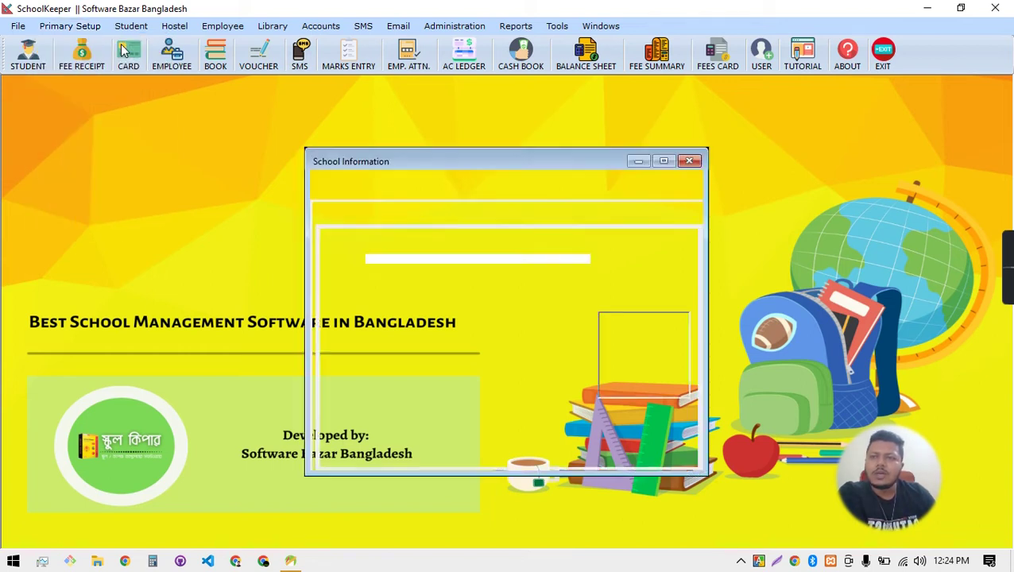
{"action": "left_click", "coordinate": [419, 213]}
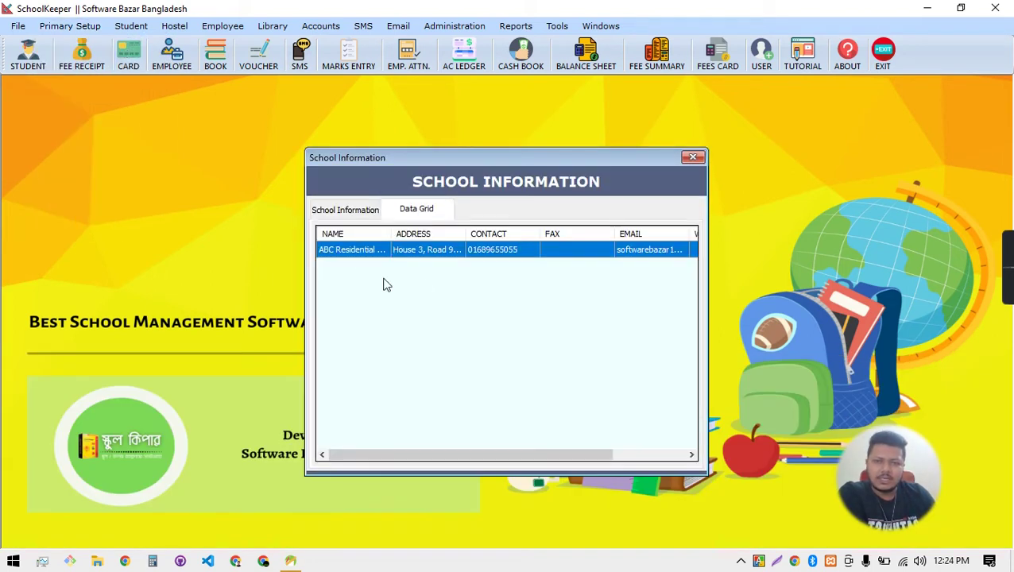
{"action": "left_click", "coordinate": [347, 209]}
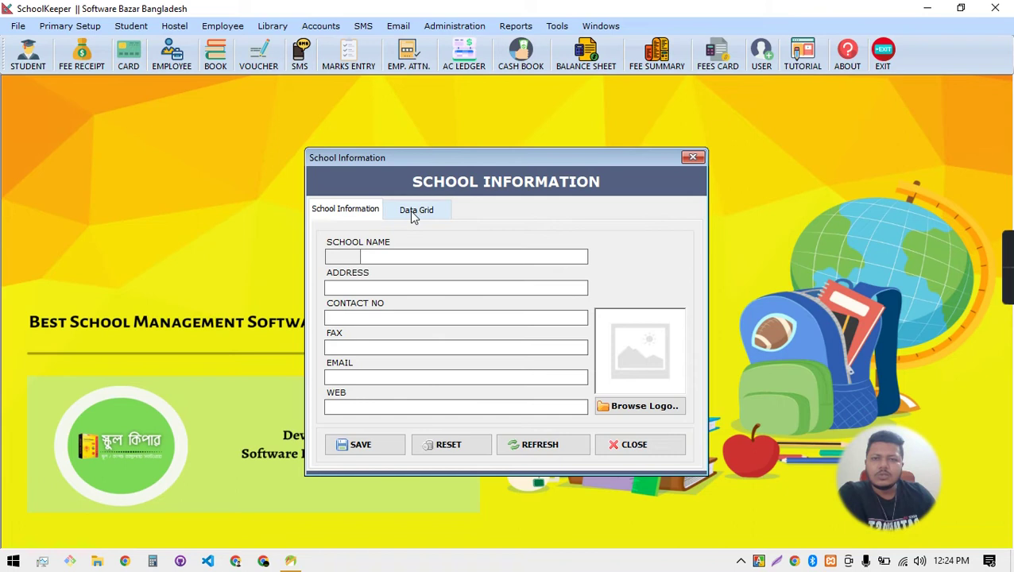
{"action": "left_click", "coordinate": [412, 209]}
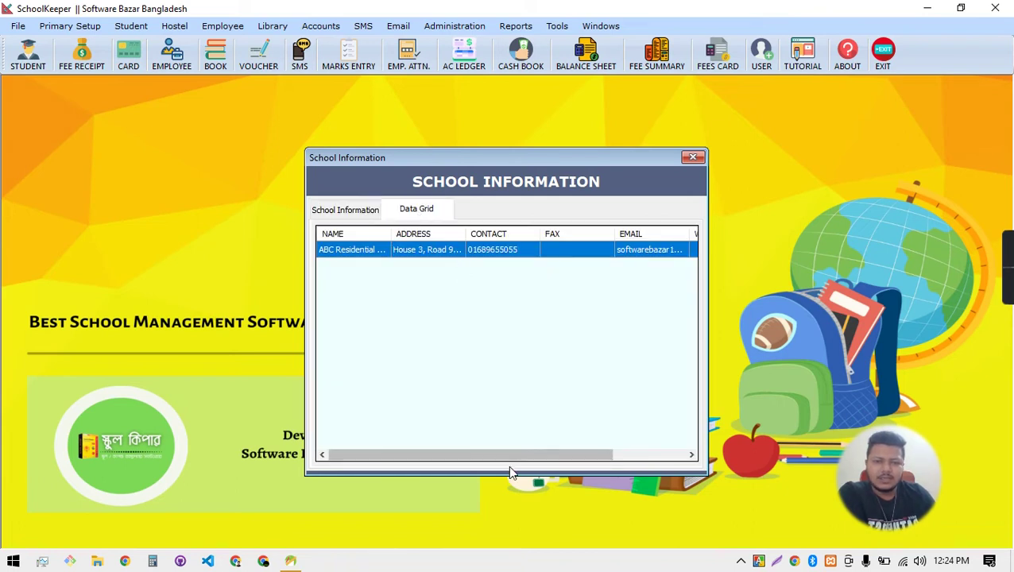
{"action": "left_click_drag", "start_coordinate": [502, 457], "coordinate": [445, 447]}
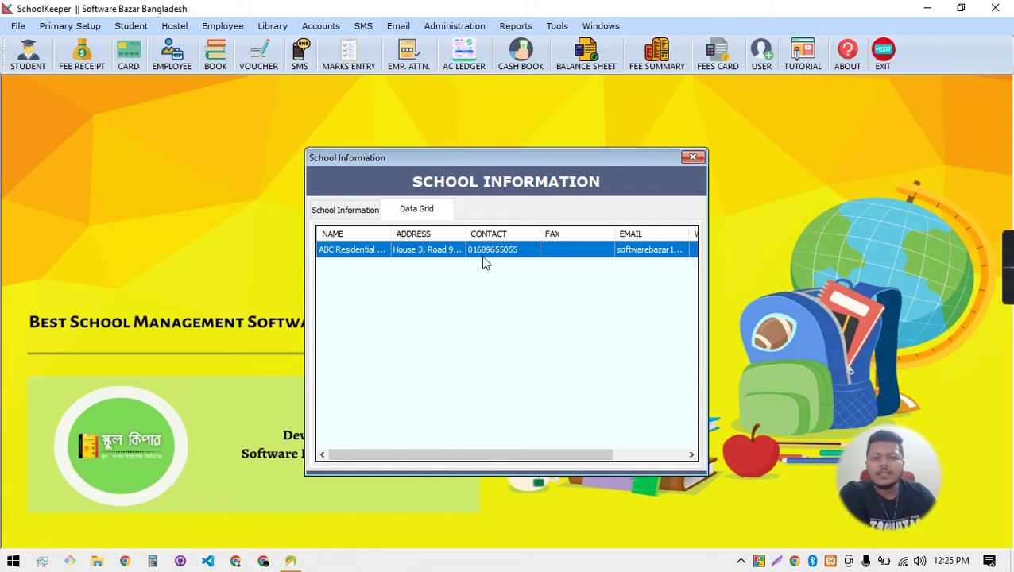
{"action": "left_click", "coordinate": [374, 213]}
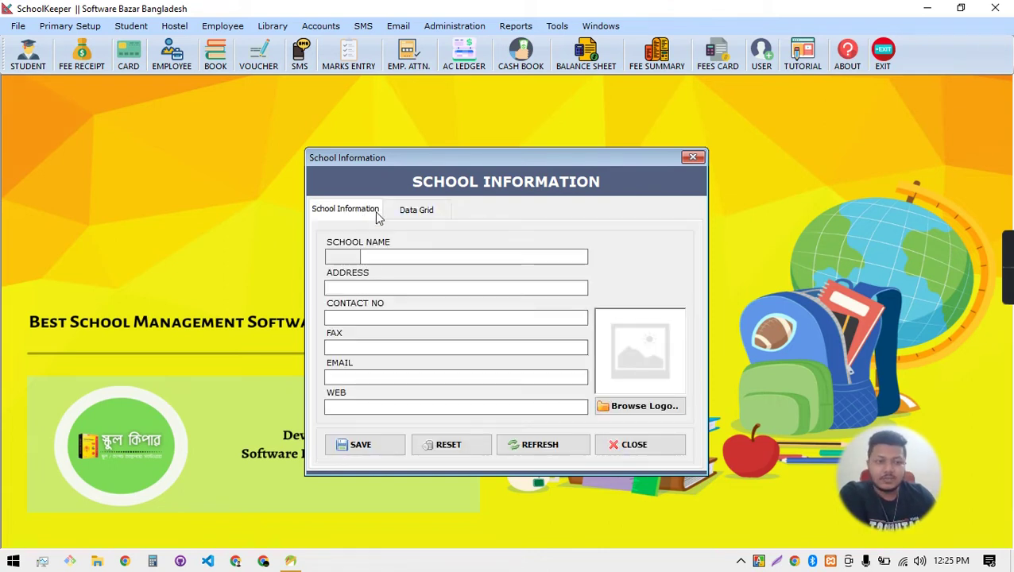
{"action": "left_click", "coordinate": [418, 213]}
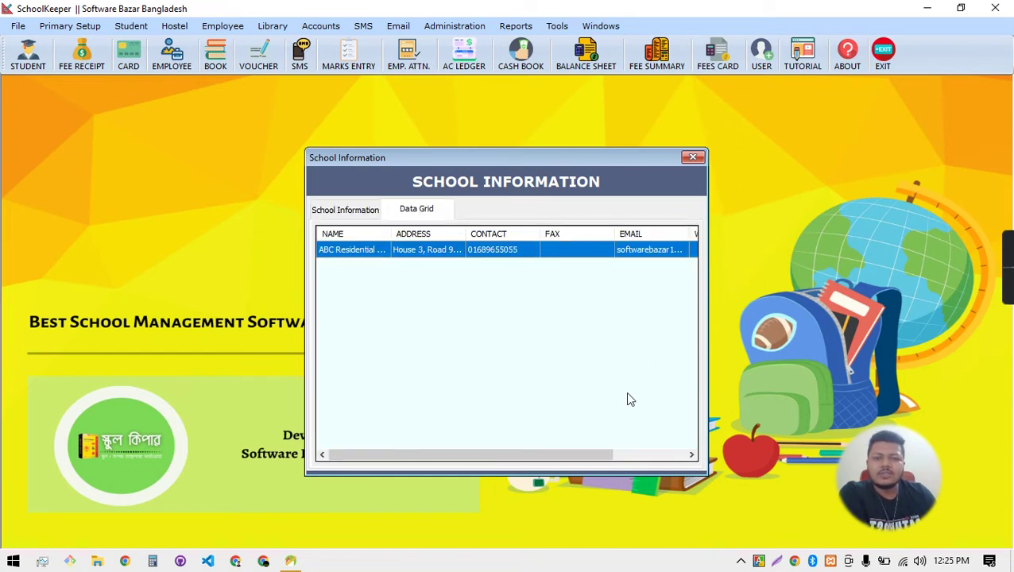
{"action": "left_click_drag", "start_coordinate": [591, 456], "coordinate": [681, 456]}
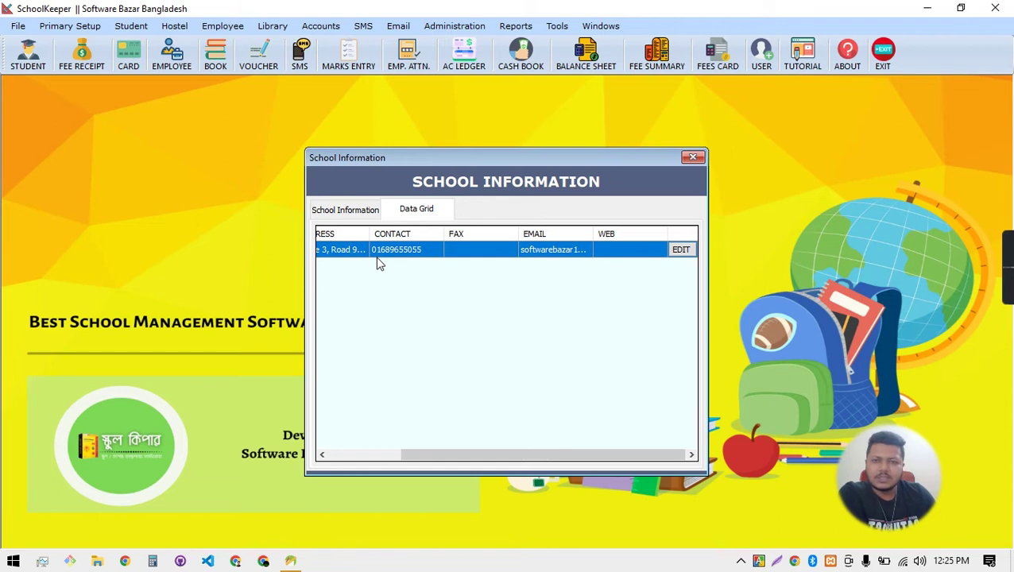
{"action": "left_click_drag", "start_coordinate": [564, 456], "coordinate": [651, 455]}
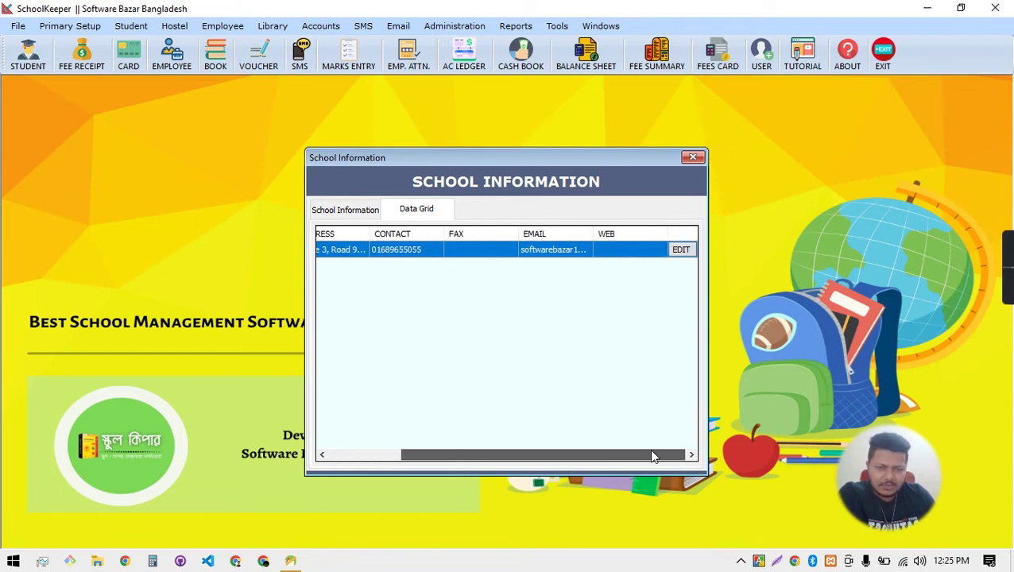
Step: Open the ABC Residential School & College record for editing, then close the window
{"action": "left_click", "coordinate": [685, 251]}
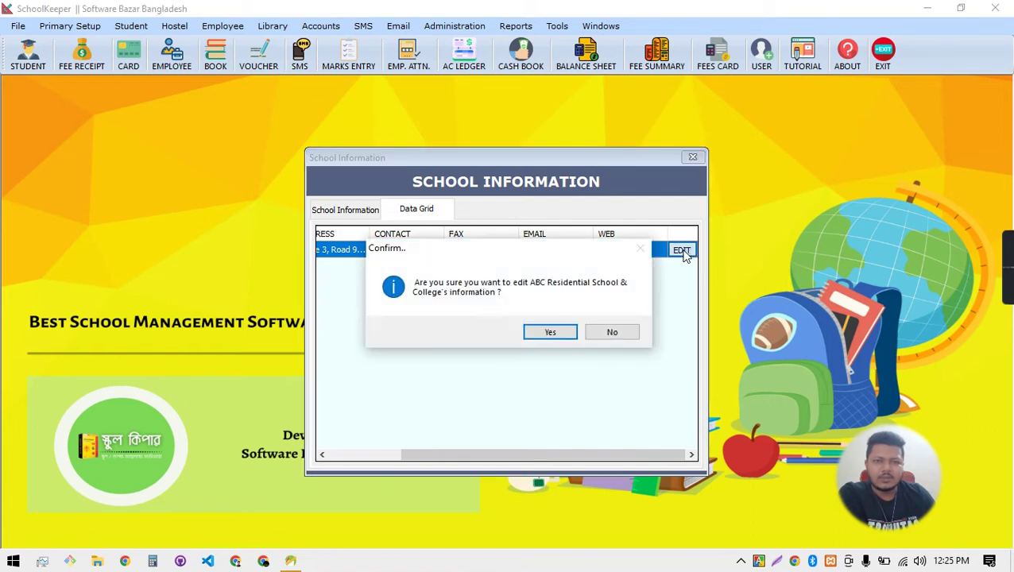
{"action": "left_click", "coordinate": [550, 332]}
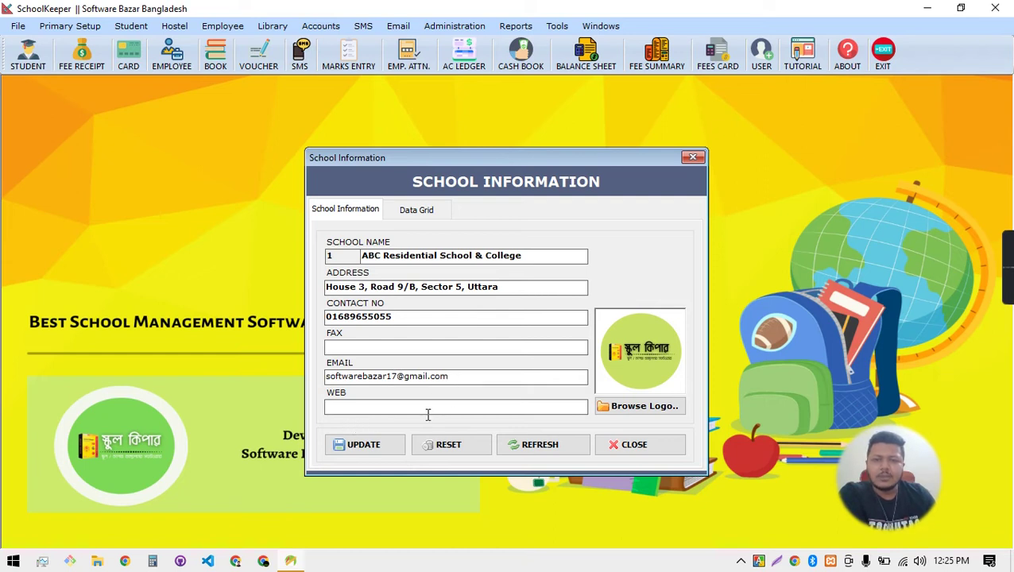
{"action": "left_click", "coordinate": [639, 445]}
Step: Reopen School Information, review the school records grid, and close it
{"action": "left_click", "coordinate": [80, 26]}
{"action": "left_click", "coordinate": [88, 39]}
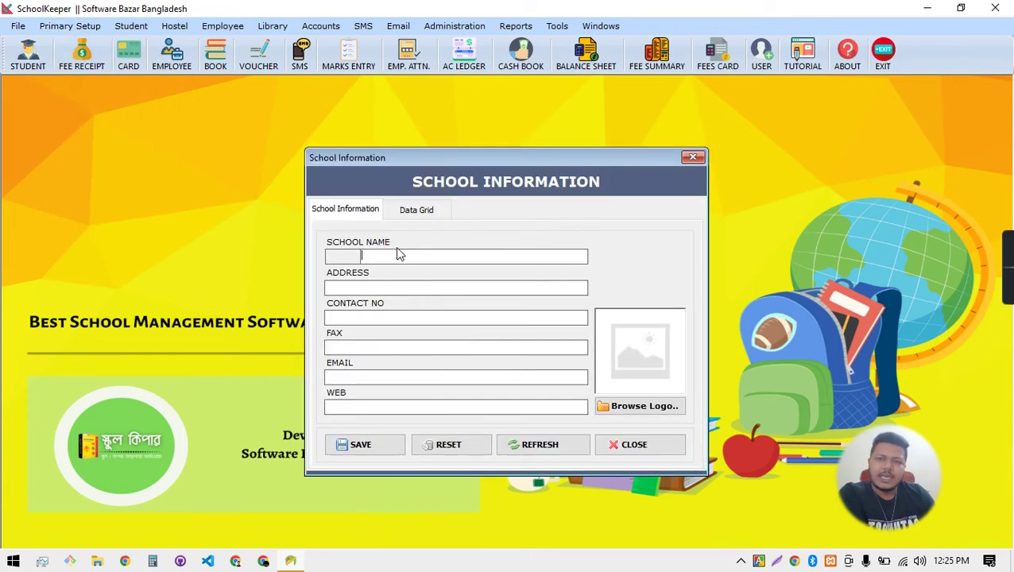
{"action": "left_click", "coordinate": [425, 211]}
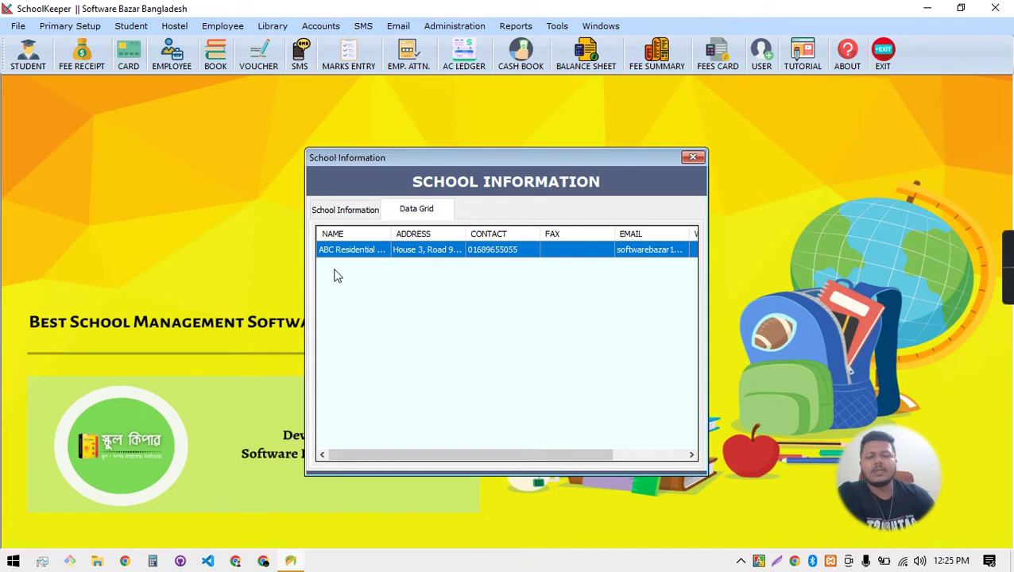
{"action": "left_click", "coordinate": [692, 158]}
Step: Check the empty School Bus records grid, then close the School Bus window
{"action": "left_click", "coordinate": [70, 26]}
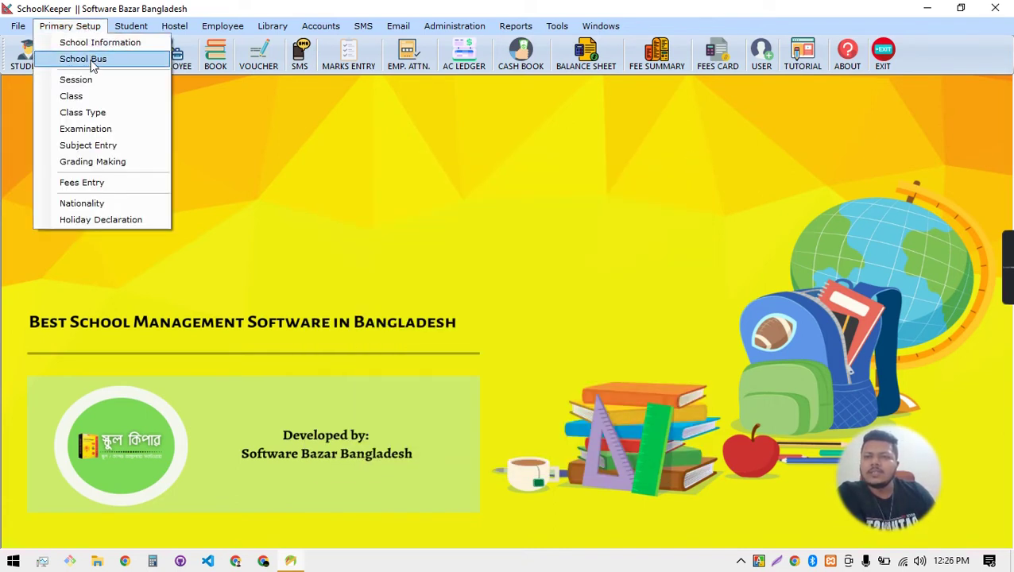
{"action": "left_click", "coordinate": [88, 63]}
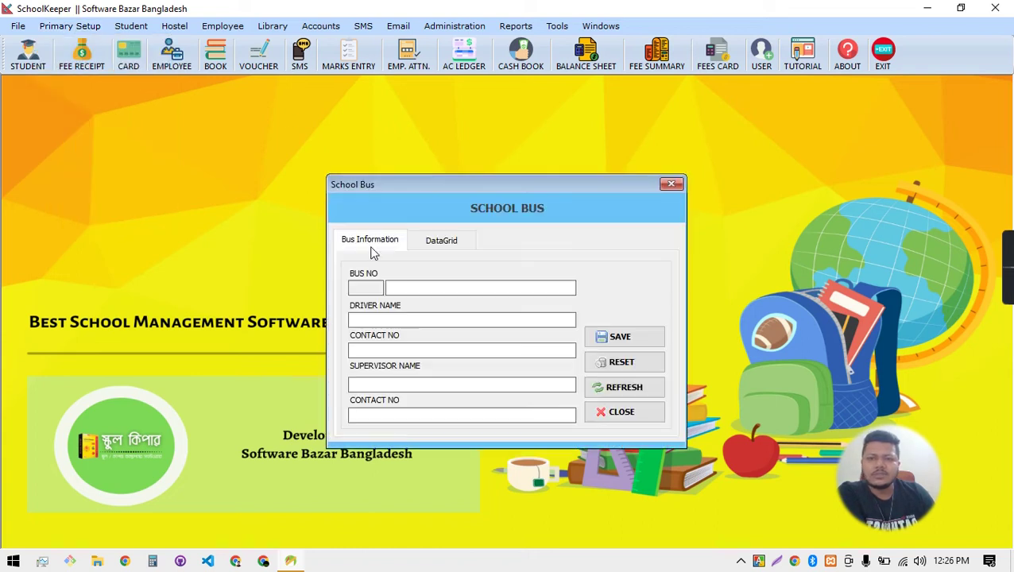
{"action": "left_click", "coordinate": [453, 242]}
{"action": "left_click", "coordinate": [380, 241]}
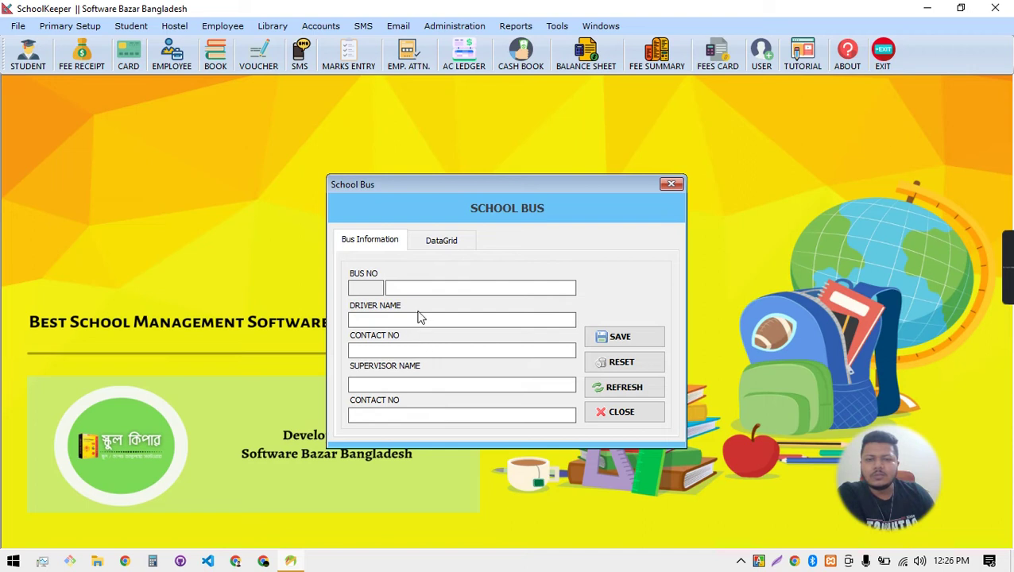
{"action": "left_click", "coordinate": [672, 188]}
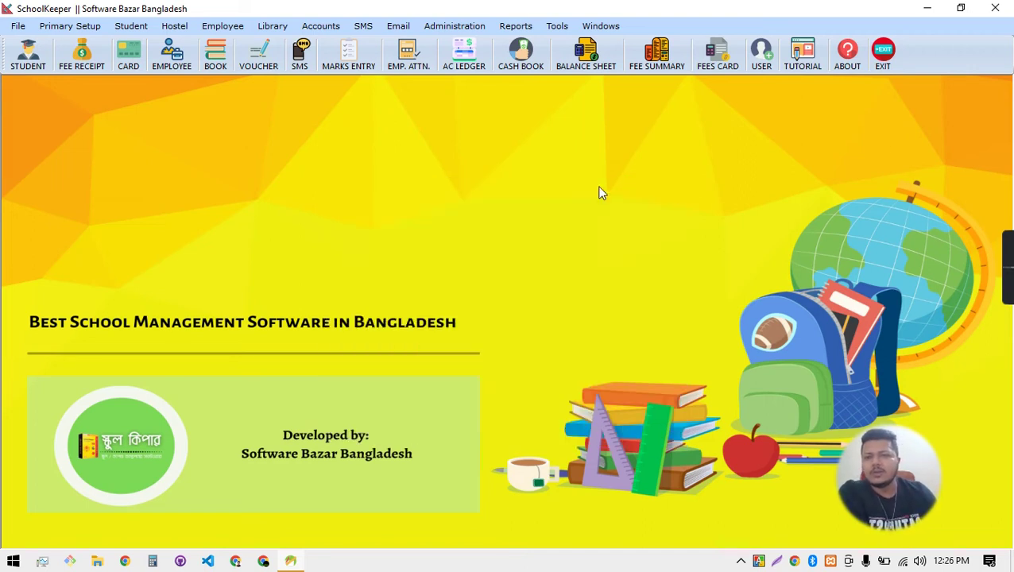
{"action": "left_click", "coordinate": [91, 26]}
Step: Save 2020-21 as a new Session batch and close the Session window
{"action": "left_click", "coordinate": [75, 81]}
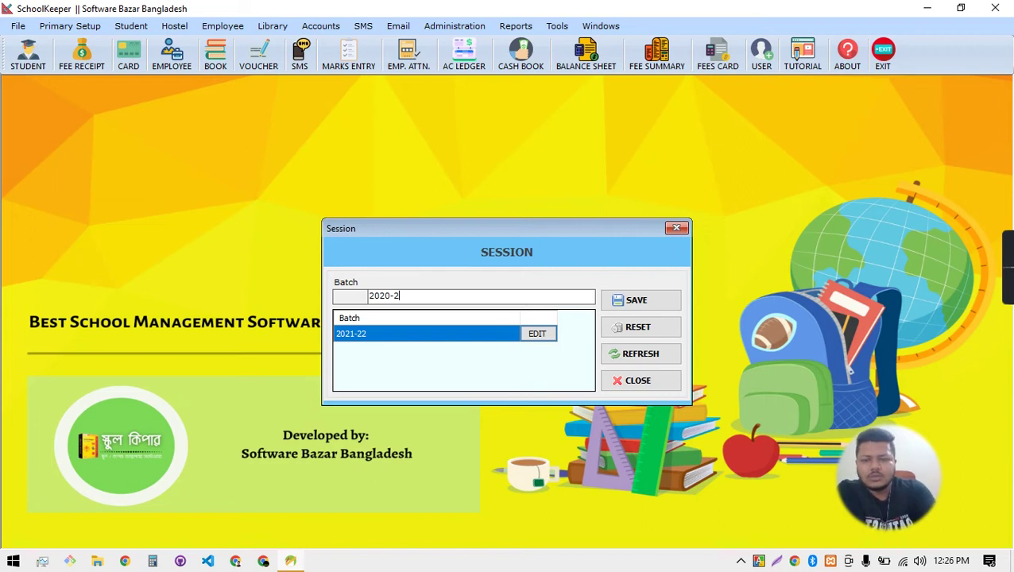
{"action": "left_click", "coordinate": [643, 301]}
{"action": "left_click", "coordinate": [631, 332]}
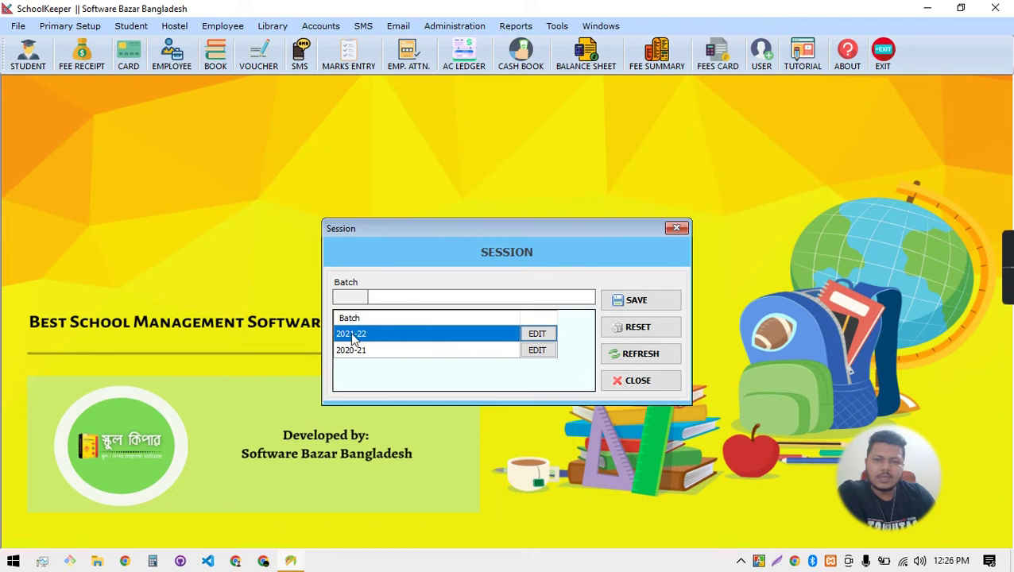
{"action": "left_click", "coordinate": [676, 228]}
{"action": "left_click", "coordinate": [96, 32]}
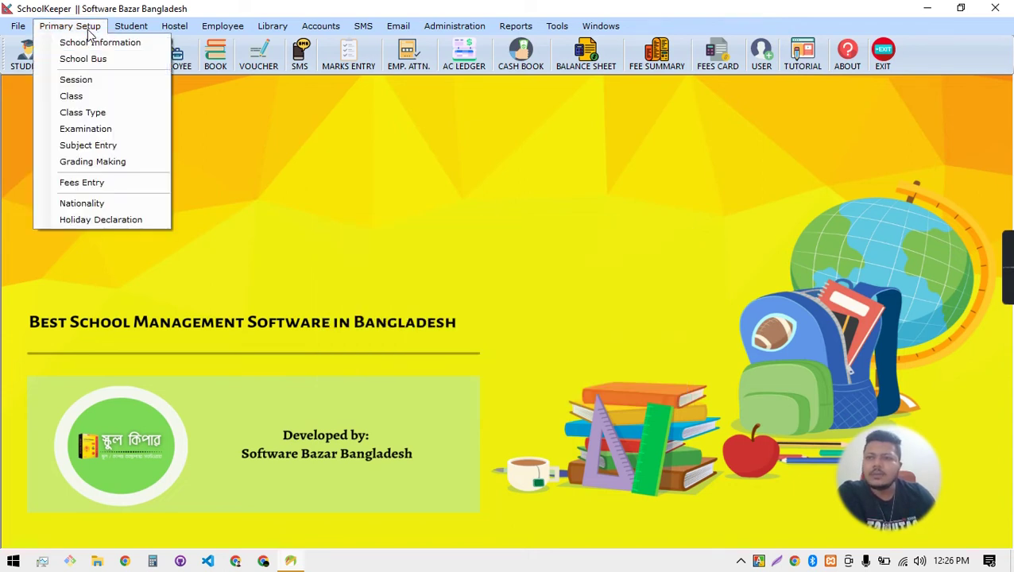
{"action": "left_click", "coordinate": [93, 97]}
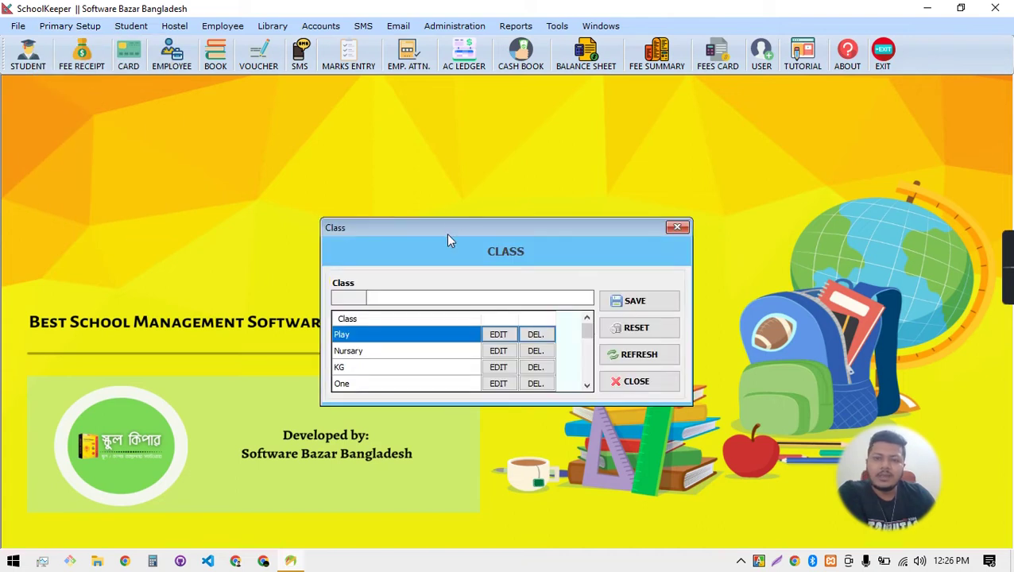
{"action": "scroll", "coordinate": [409, 350], "scroll_direction": "down", "scroll_amount": 4}
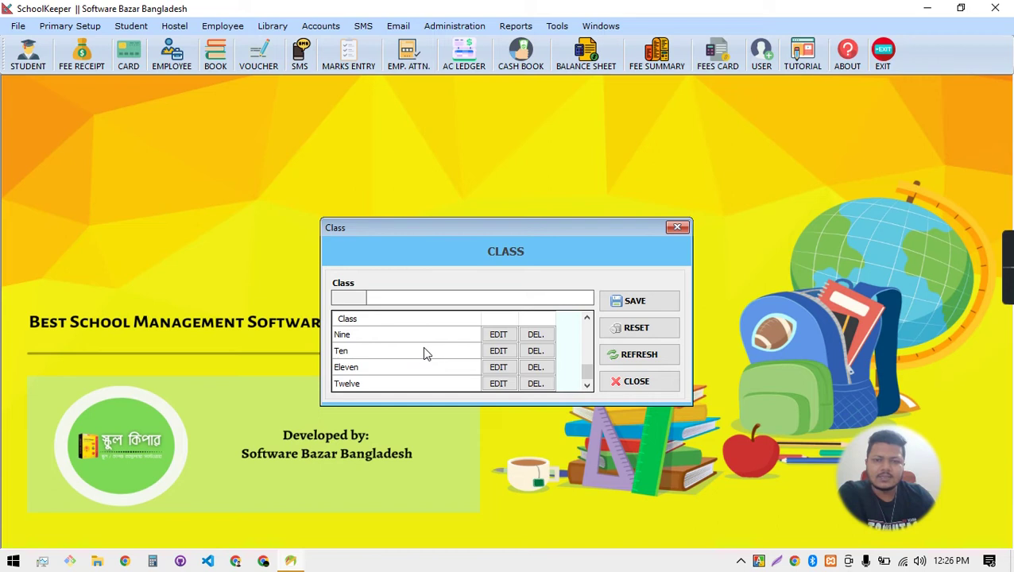
{"action": "scroll", "coordinate": [422, 347], "scroll_direction": "up", "scroll_amount": 4}
{"action": "left_click", "coordinate": [100, 30]}
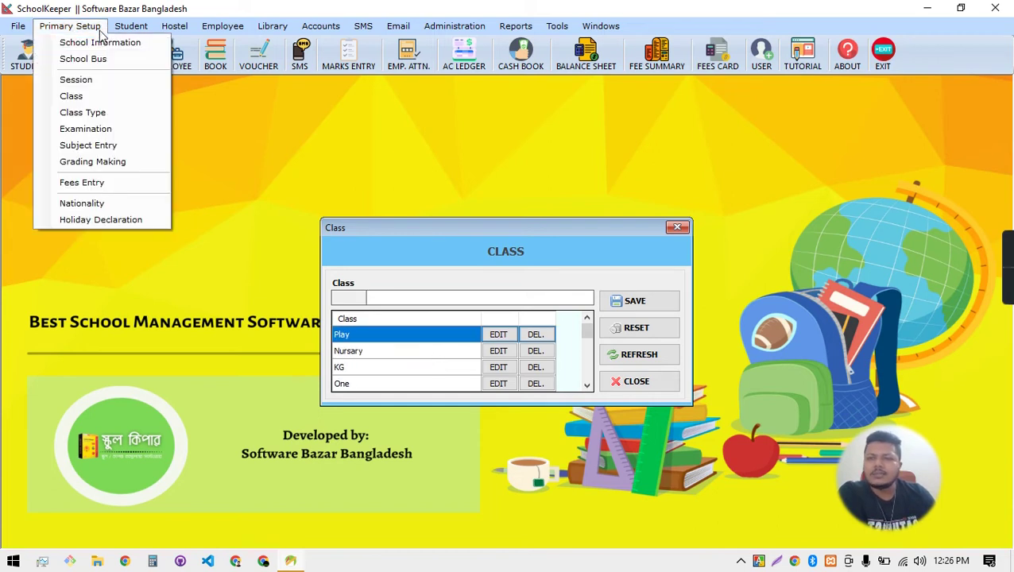
{"action": "left_click", "coordinate": [461, 232]}
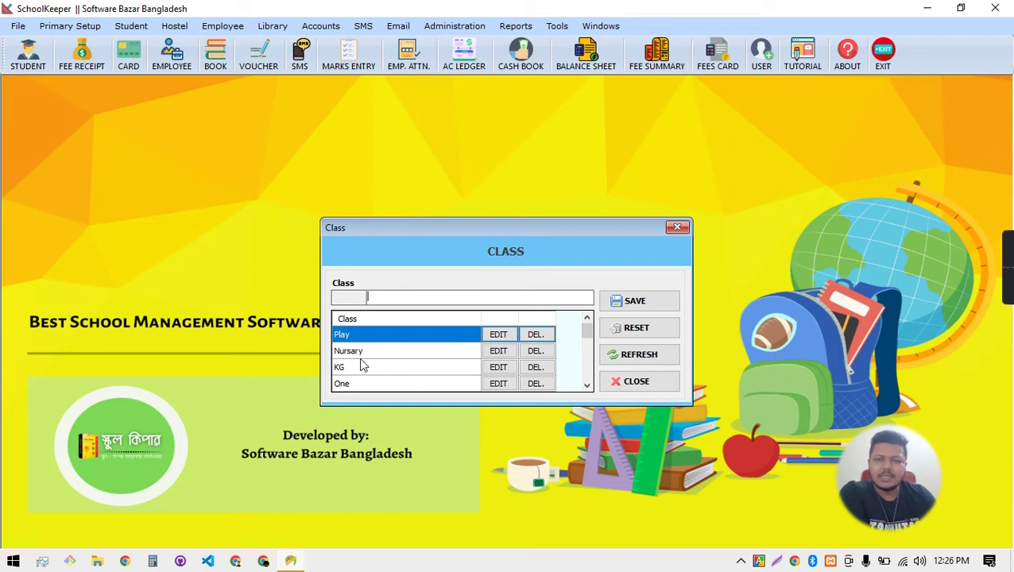
{"action": "scroll", "coordinate": [393, 380], "scroll_direction": "down", "scroll_amount": 4}
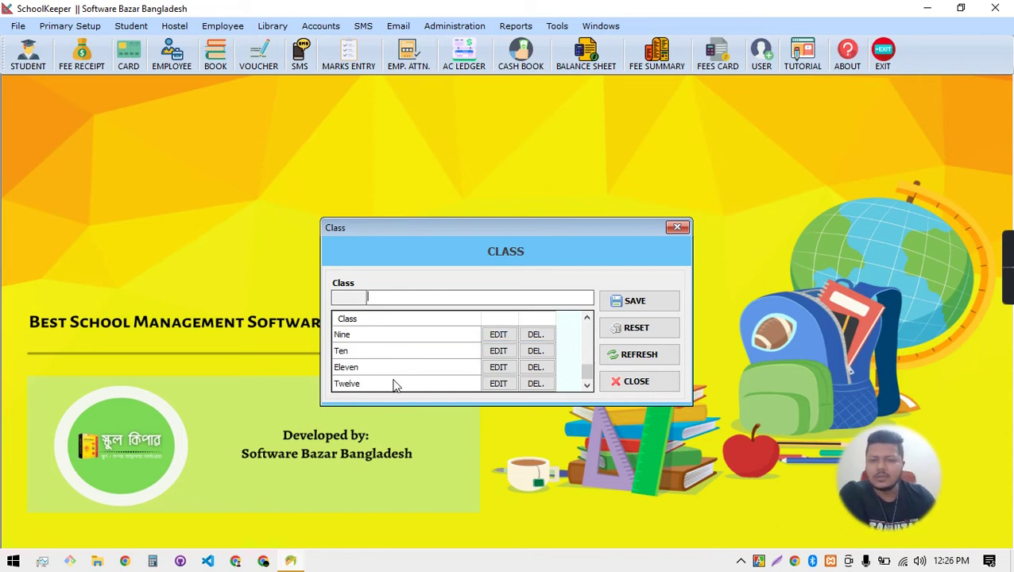
{"action": "left_click", "coordinate": [88, 29]}
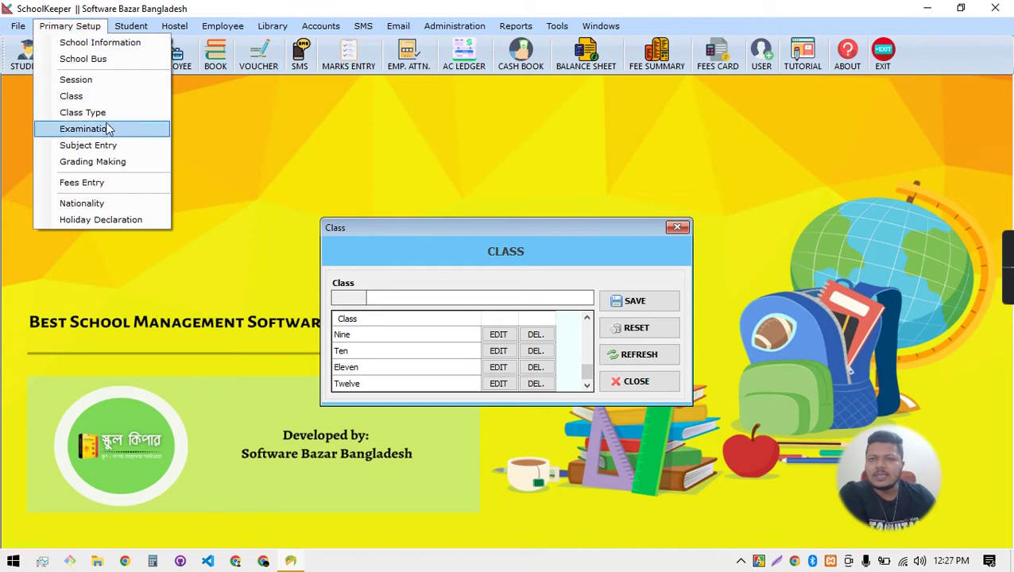
Step: Browse the Class Type rows Play, Nursery (Rose) and KG, then close Class Type
{"action": "left_click", "coordinate": [94, 112]}
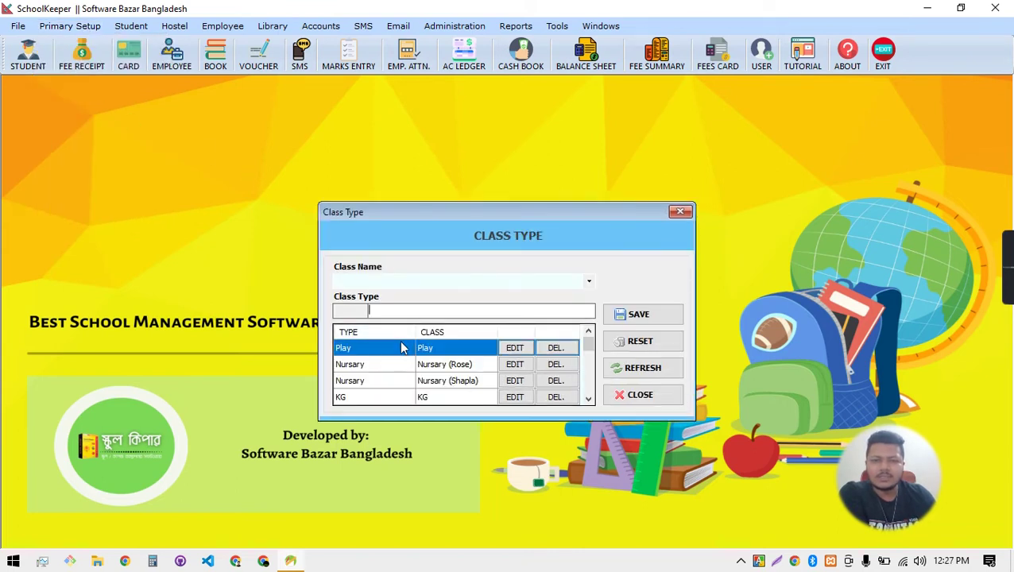
{"action": "left_click", "coordinate": [388, 364]}
{"action": "left_click", "coordinate": [391, 350]}
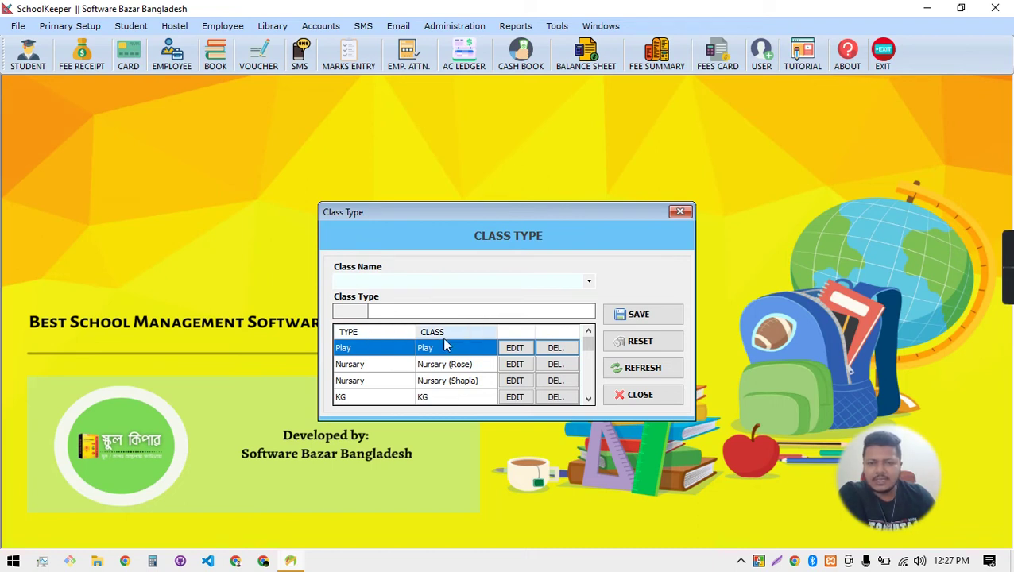
{"action": "left_click", "coordinate": [373, 367]}
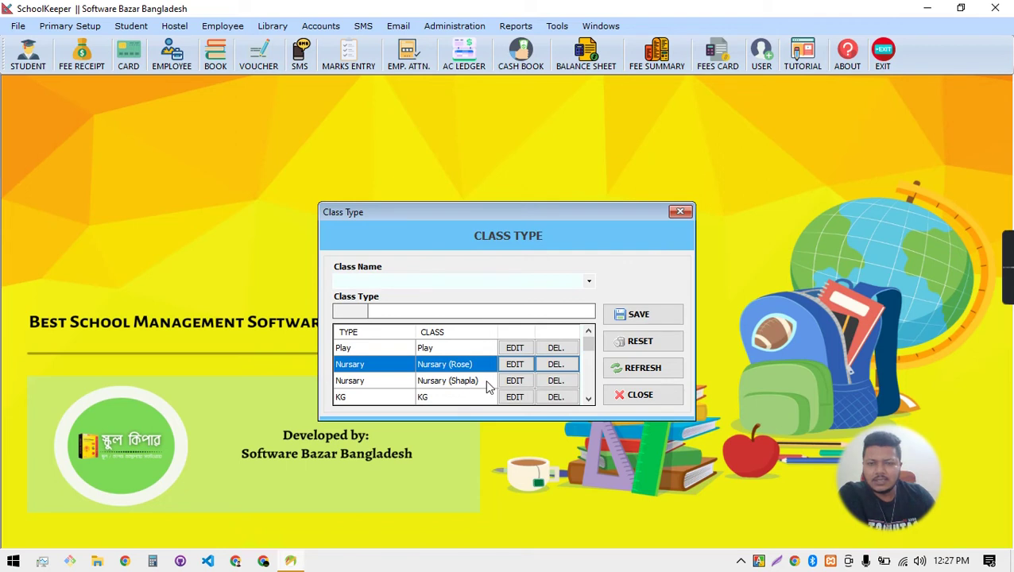
{"action": "left_click", "coordinate": [429, 396]}
{"action": "scroll", "coordinate": [439, 385], "scroll_direction": "down", "scroll_amount": 2}
{"action": "scroll", "coordinate": [441, 380], "scroll_direction": "up", "scroll_amount": 1}
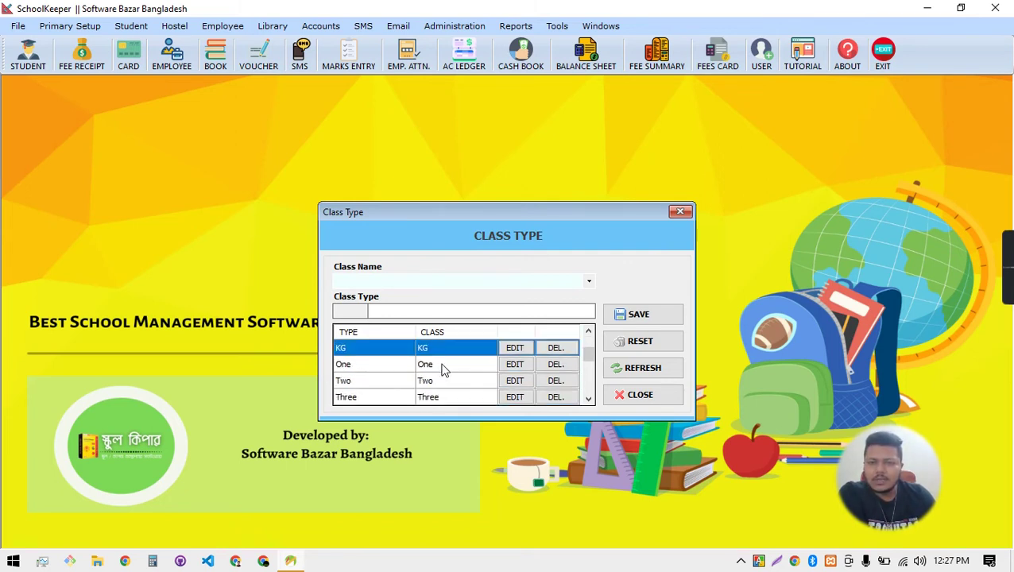
{"action": "scroll", "coordinate": [445, 373], "scroll_direction": "up", "scroll_amount": 1}
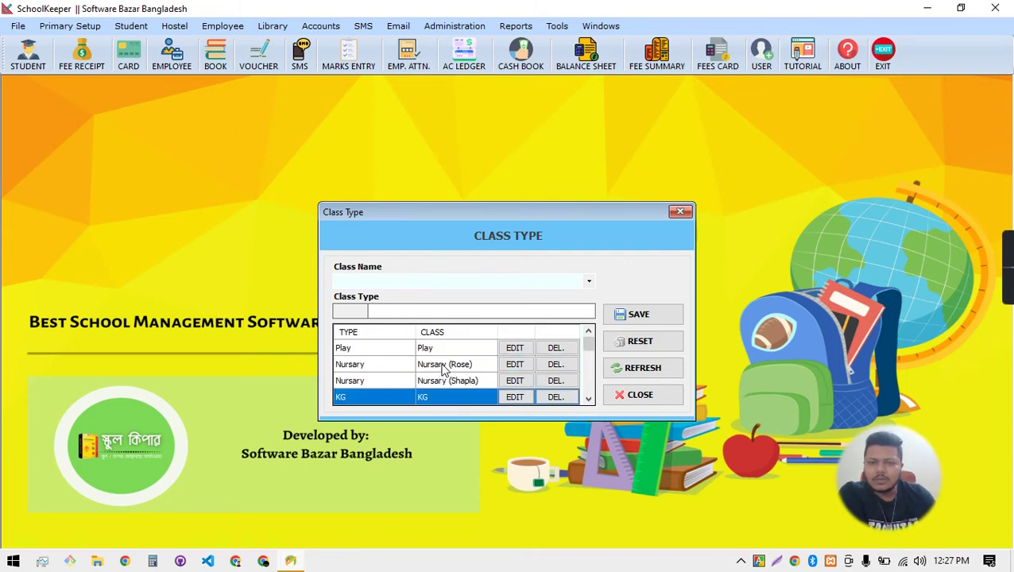
{"action": "left_click", "coordinate": [679, 212]}
{"action": "left_click", "coordinate": [677, 227]}
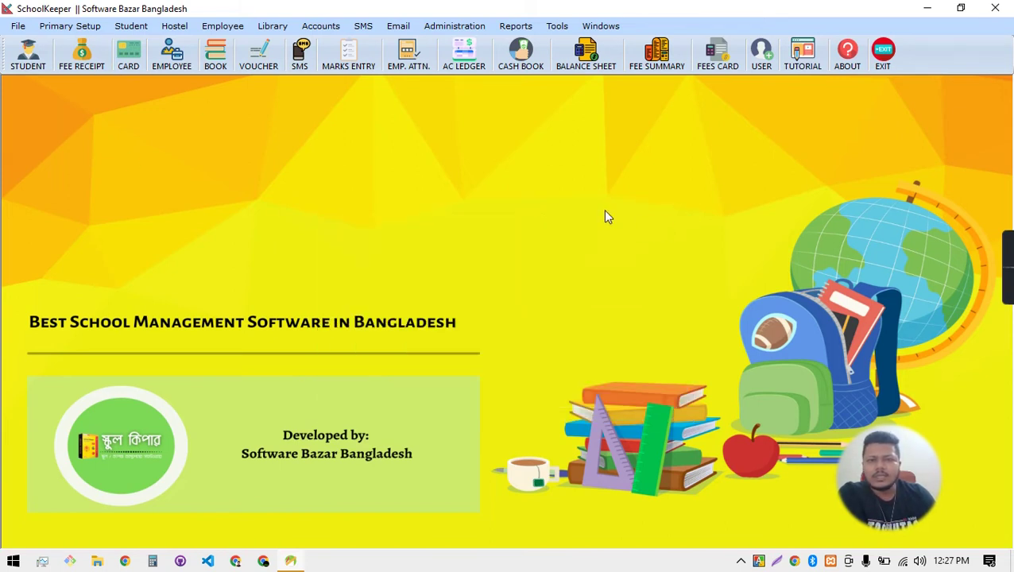
{"action": "left_click", "coordinate": [89, 27]}
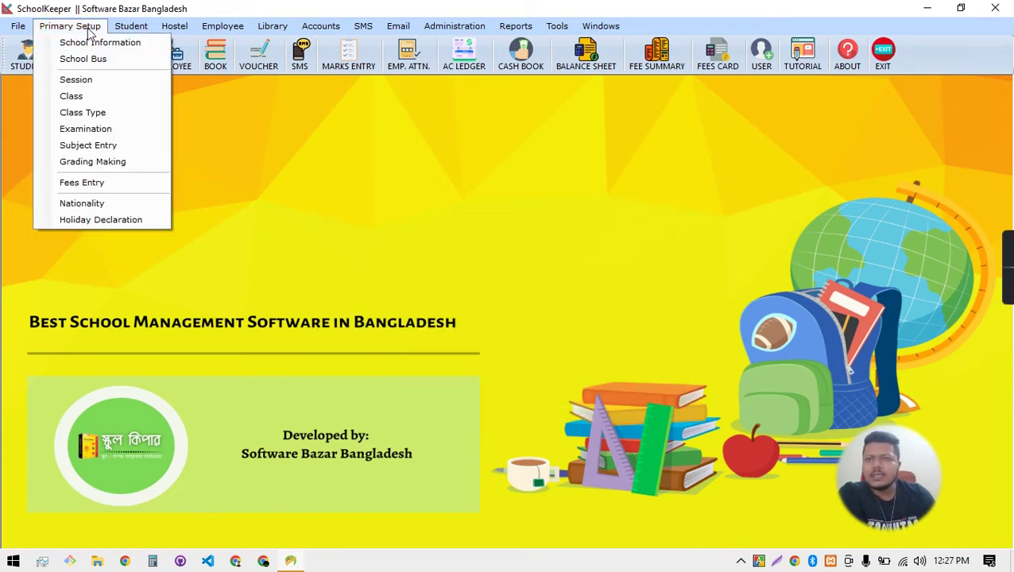
{"action": "left_click", "coordinate": [105, 129]}
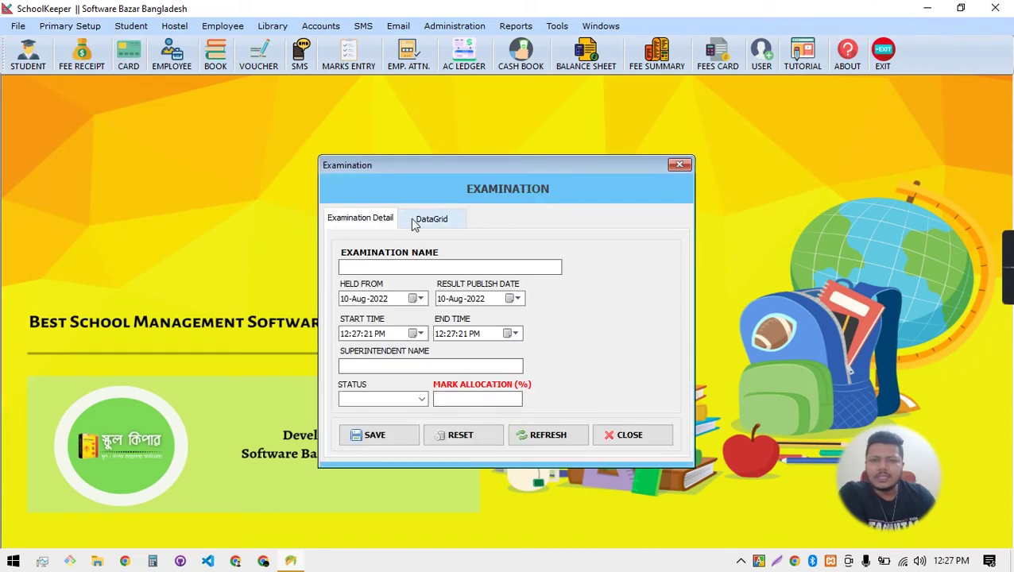
{"action": "left_click", "coordinate": [431, 219]}
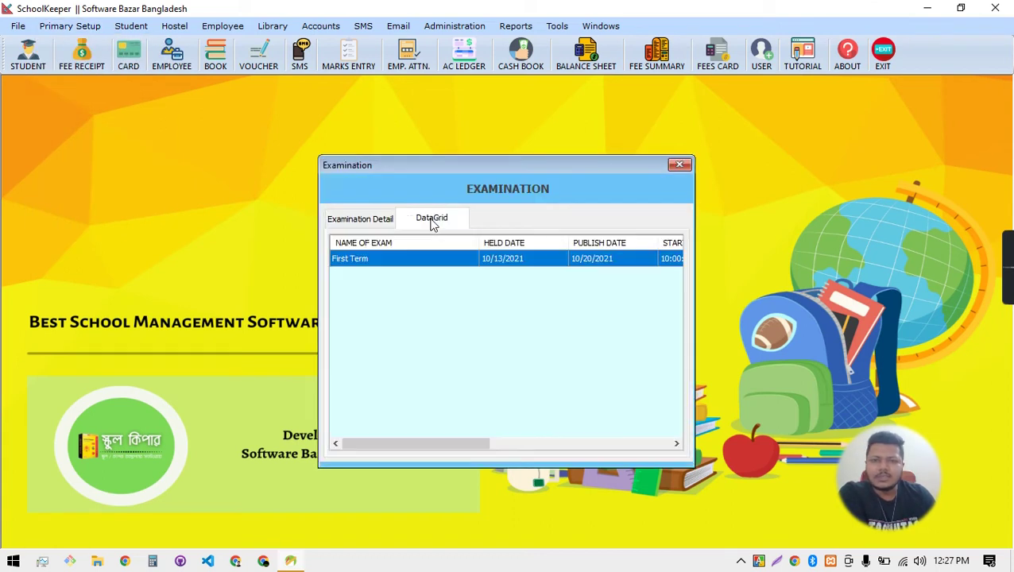
{"action": "left_click", "coordinate": [362, 220]}
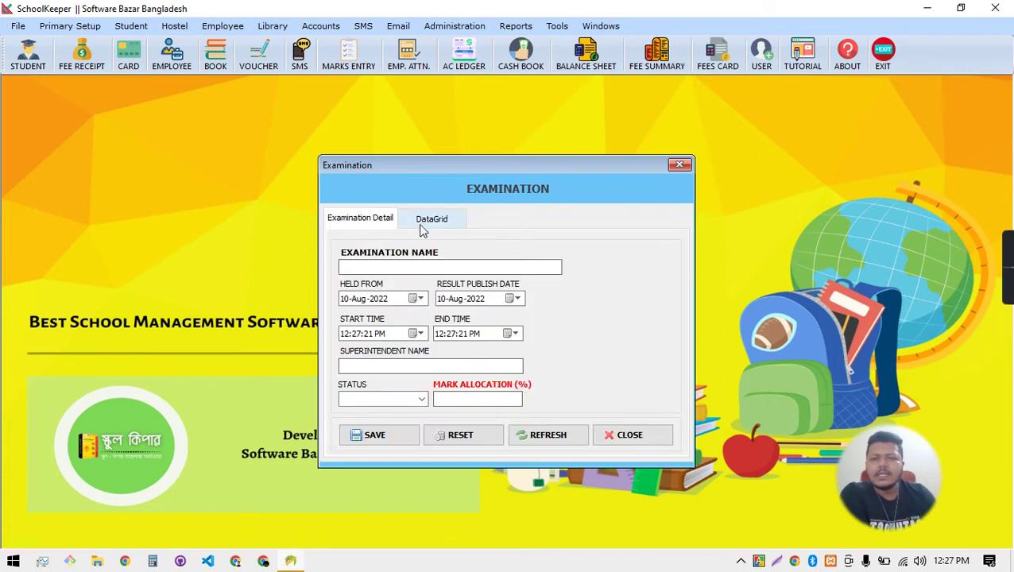
{"action": "left_click", "coordinate": [379, 267]}
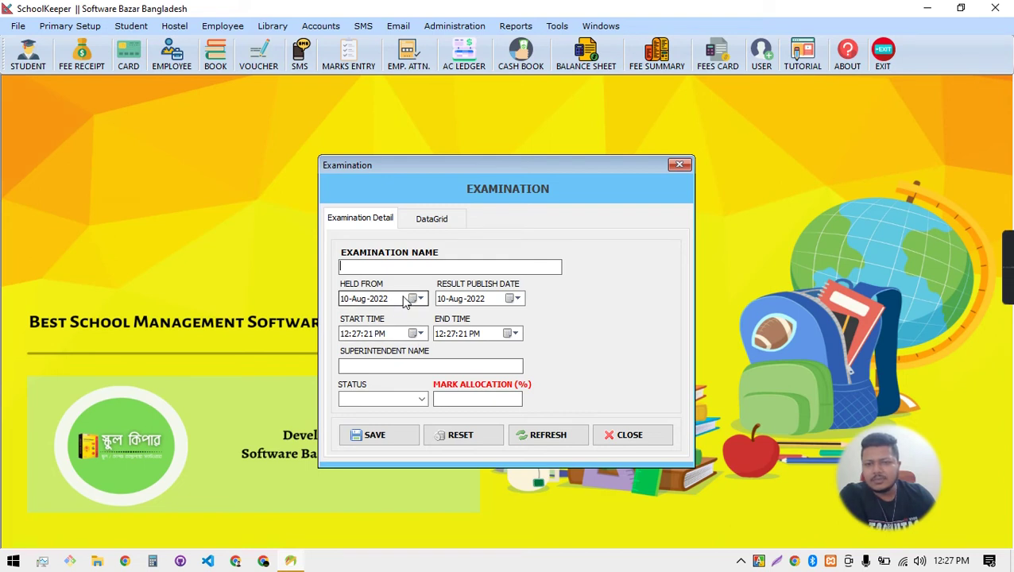
{"action": "left_click", "coordinate": [417, 334]}
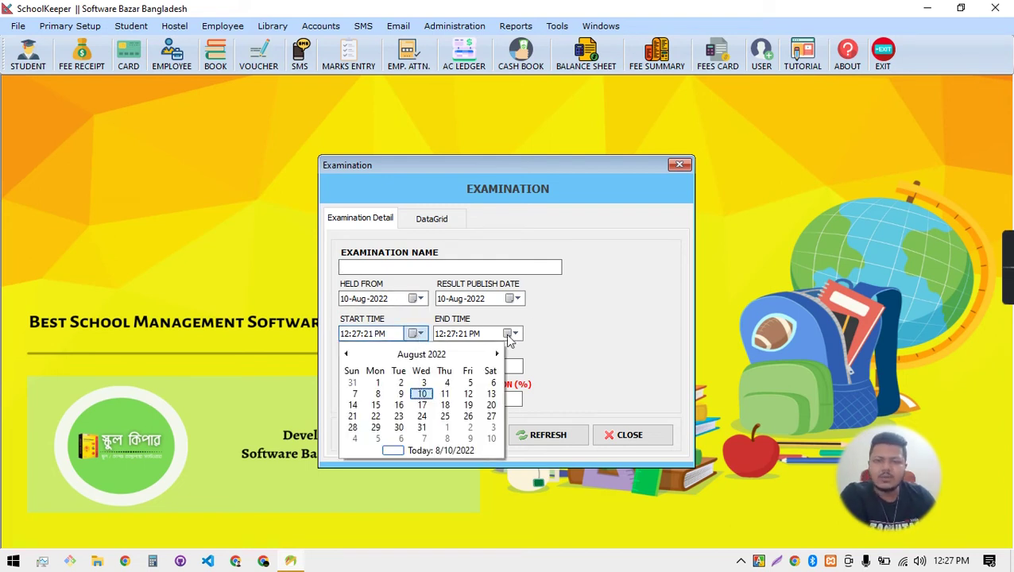
{"action": "left_click", "coordinate": [540, 321]}
{"action": "left_click", "coordinate": [389, 366]}
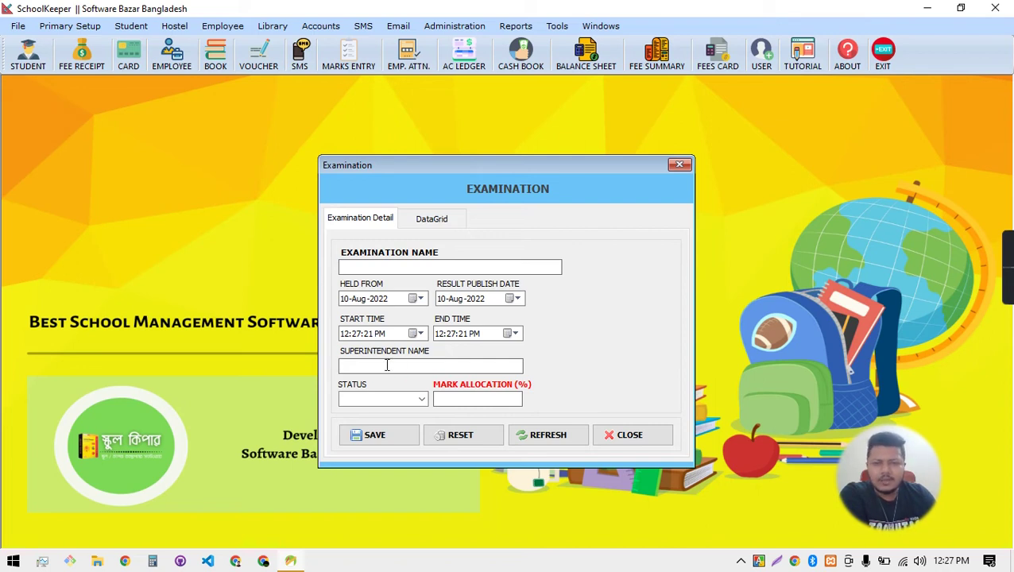
{"action": "left_click", "coordinate": [415, 399]}
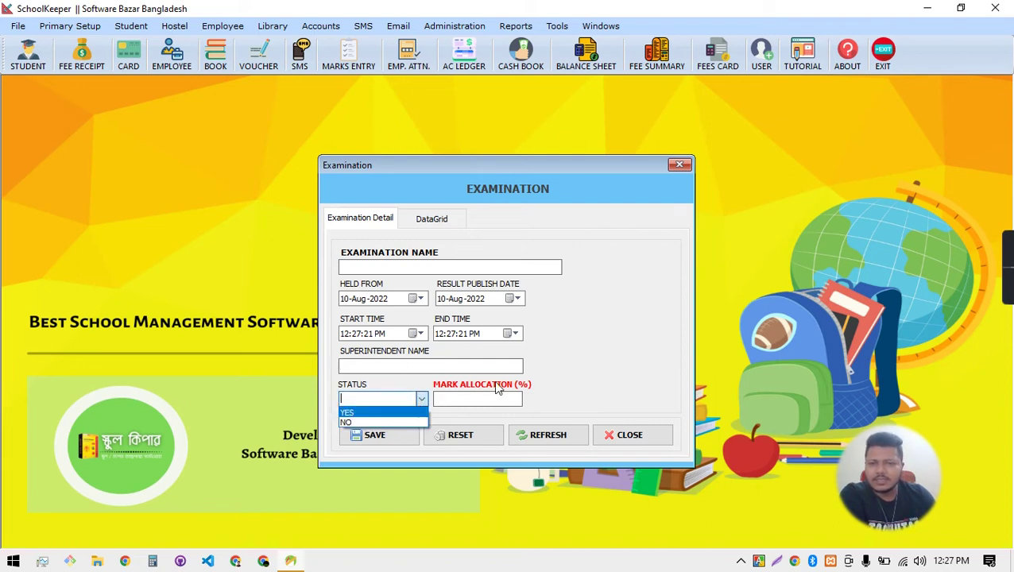
{"action": "left_click", "coordinate": [577, 366]}
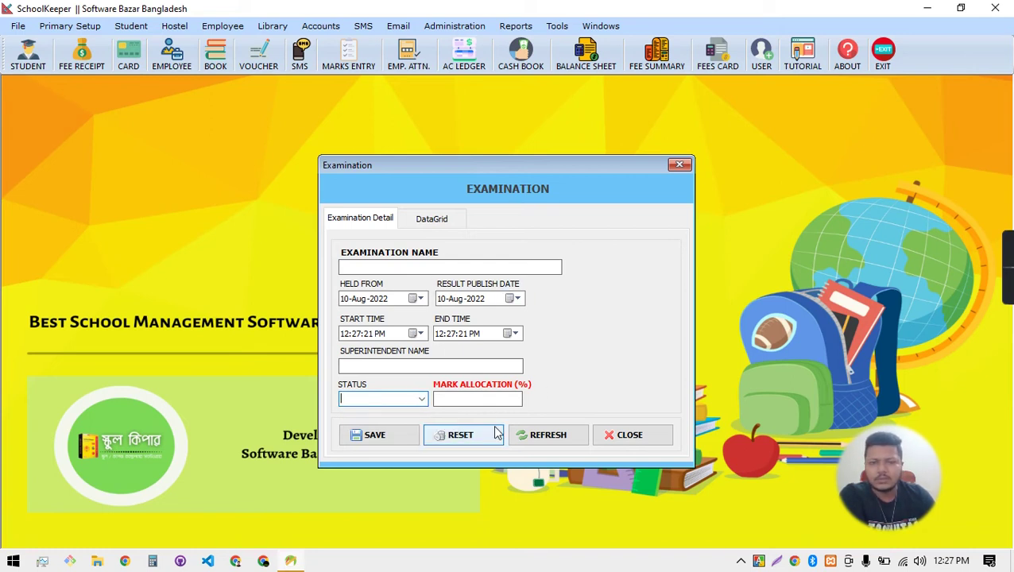
{"action": "left_click", "coordinate": [637, 442]}
Step: Open Subject Entry, start a new entry, and glance at the existing subjects table
{"action": "left_click", "coordinate": [72, 26]}
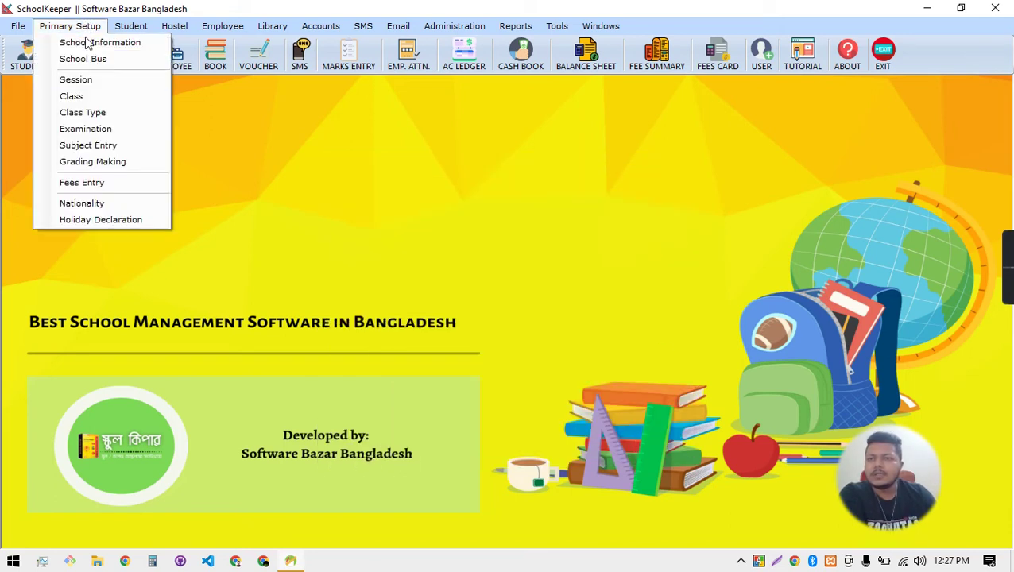
{"action": "left_click", "coordinate": [116, 147]}
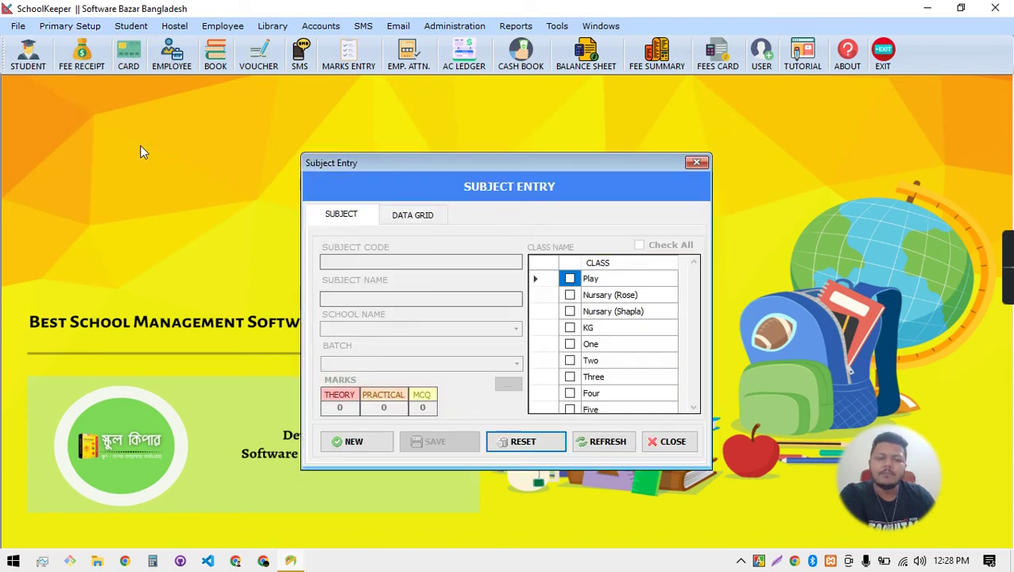
{"action": "left_click", "coordinate": [361, 439]}
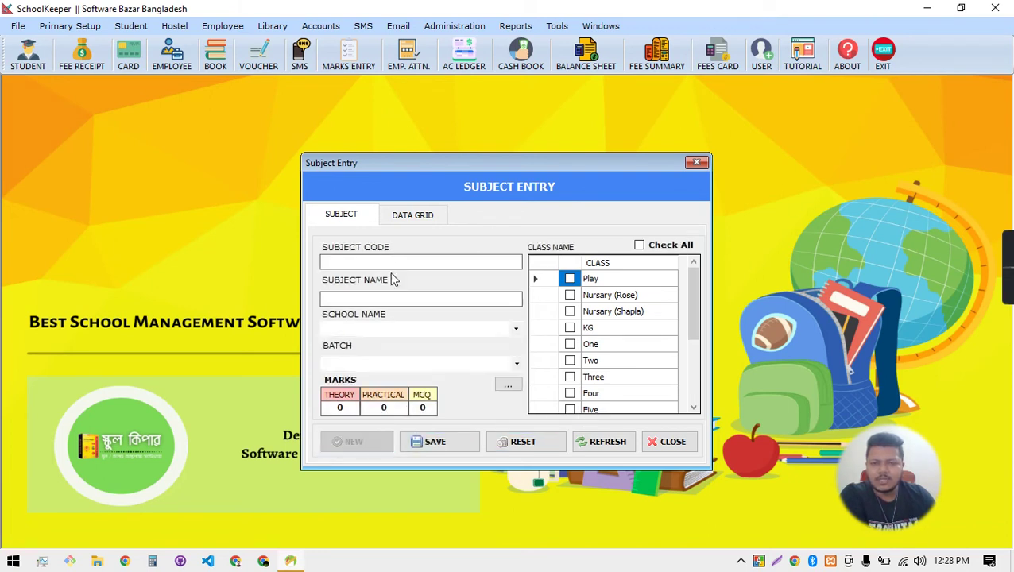
{"action": "left_click", "coordinate": [417, 214]}
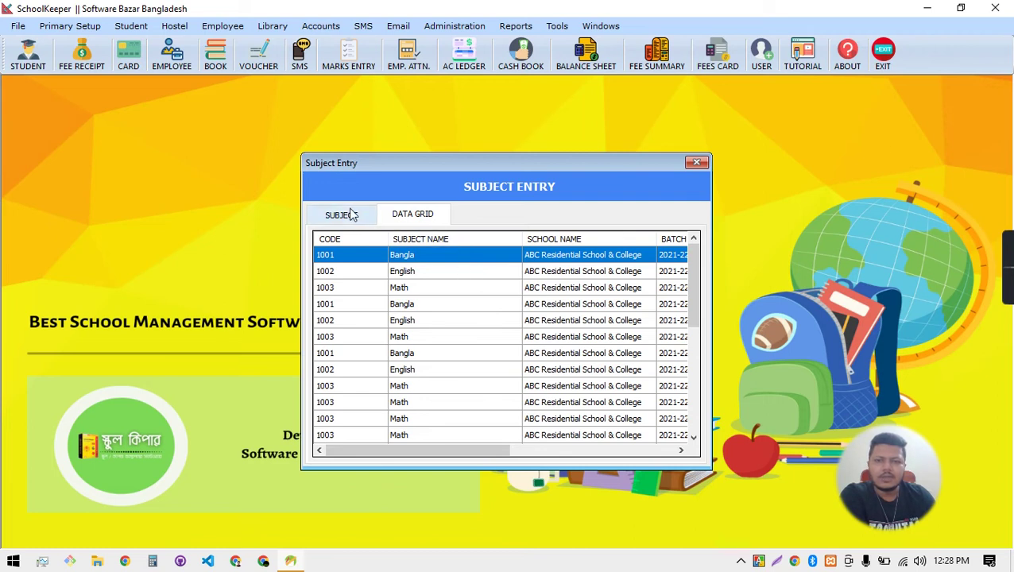
{"action": "left_click", "coordinate": [347, 214]}
Step: Choose ABC Residential School & College and batch 2020-21, then begin filling the marks fields
{"action": "left_click", "coordinate": [369, 328]}
{"action": "left_click", "coordinate": [379, 343]}
{"action": "left_click", "coordinate": [366, 364]}
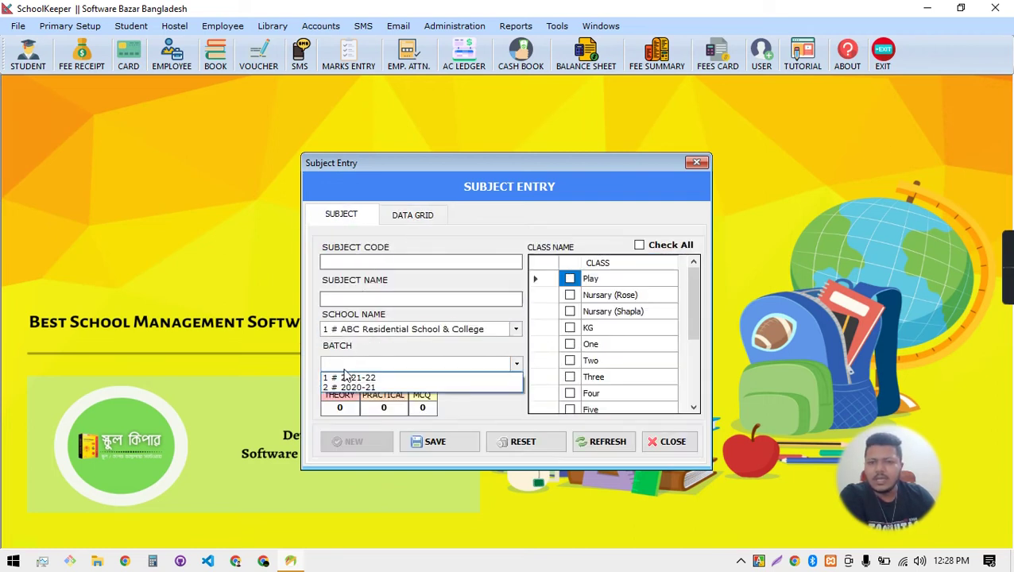
{"action": "left_click", "coordinate": [357, 388]}
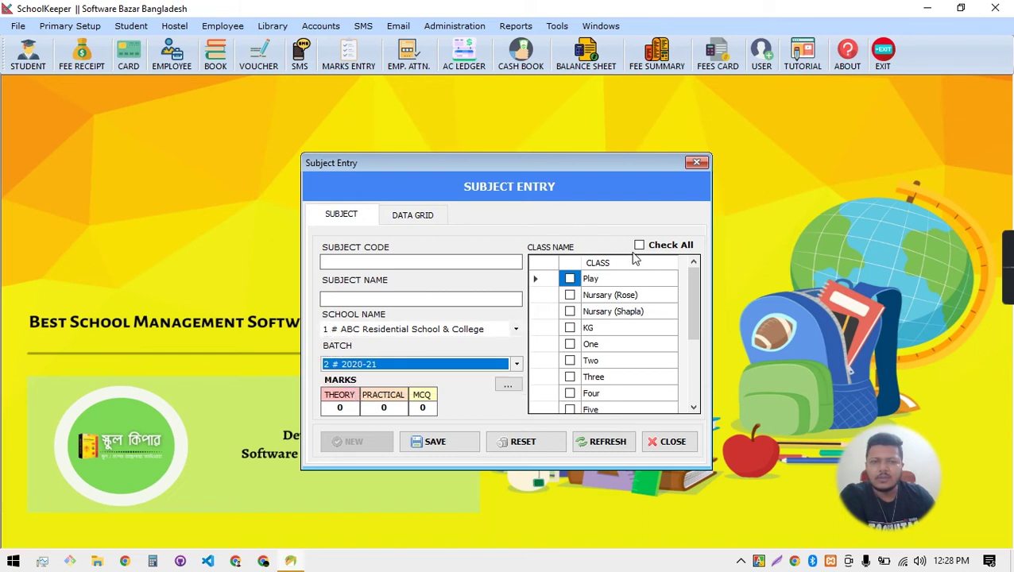
{"action": "left_click", "coordinate": [355, 408]}
{"action": "left_click", "coordinate": [437, 407]}
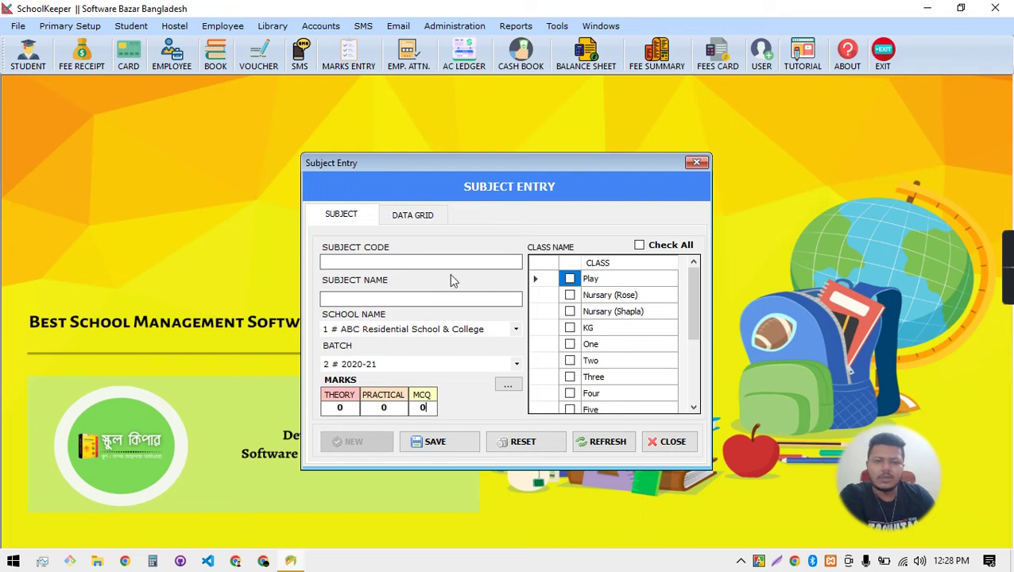
Step: Scroll the Data Grid sideways through the marks columns, then return to the Subject tab
{"action": "left_click", "coordinate": [422, 218]}
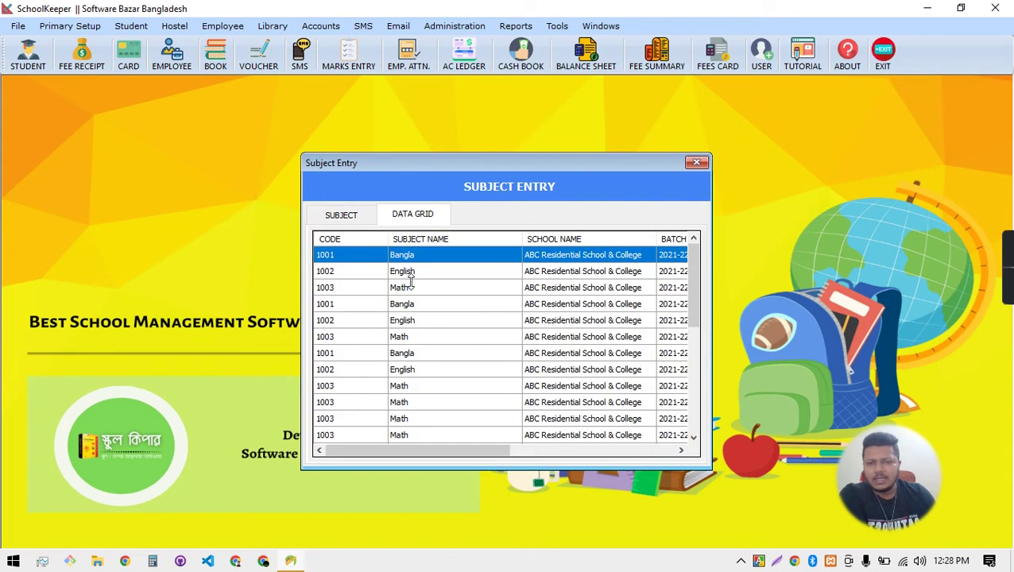
{"action": "left_click_drag", "start_coordinate": [458, 452], "coordinate": [481, 452]}
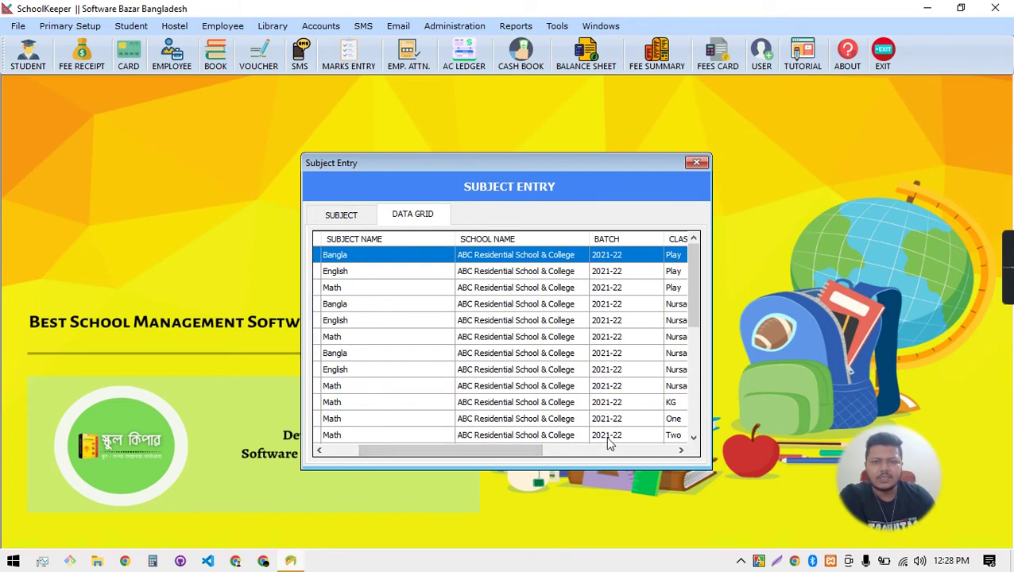
{"action": "left_click_drag", "start_coordinate": [508, 453], "coordinate": [627, 451]}
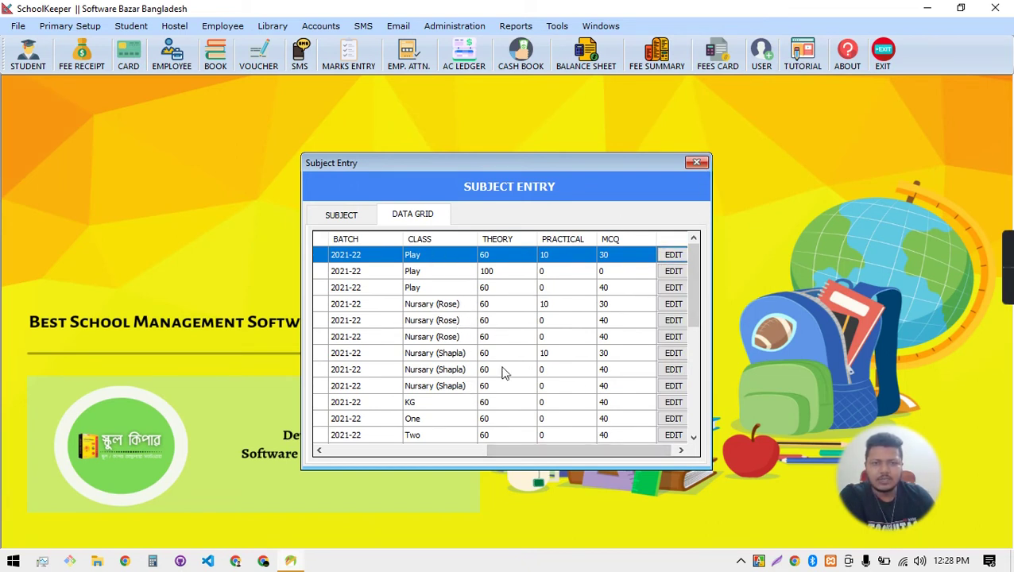
{"action": "left_click_drag", "start_coordinate": [575, 451], "coordinate": [350, 453]}
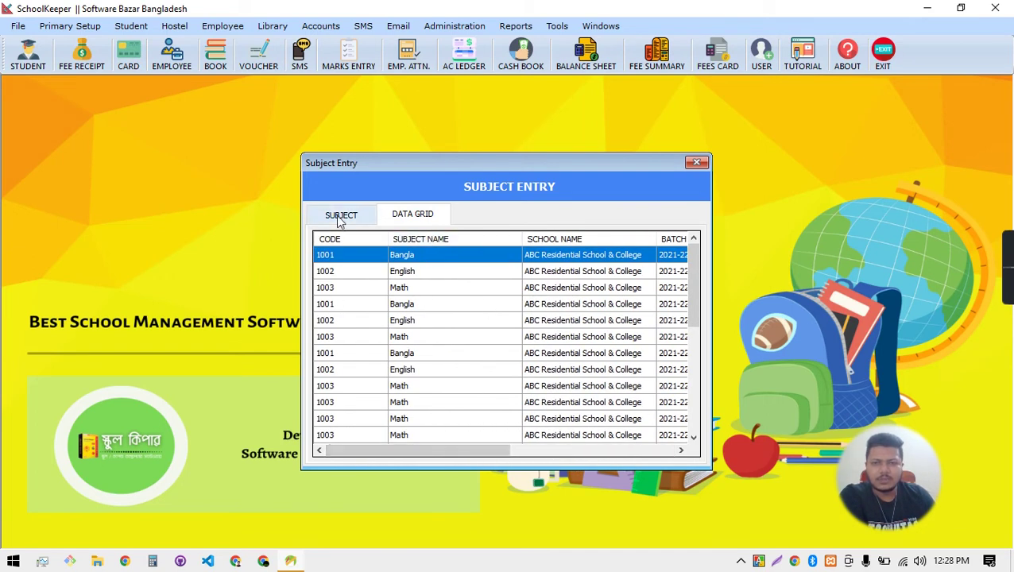
{"action": "left_click", "coordinate": [341, 216]}
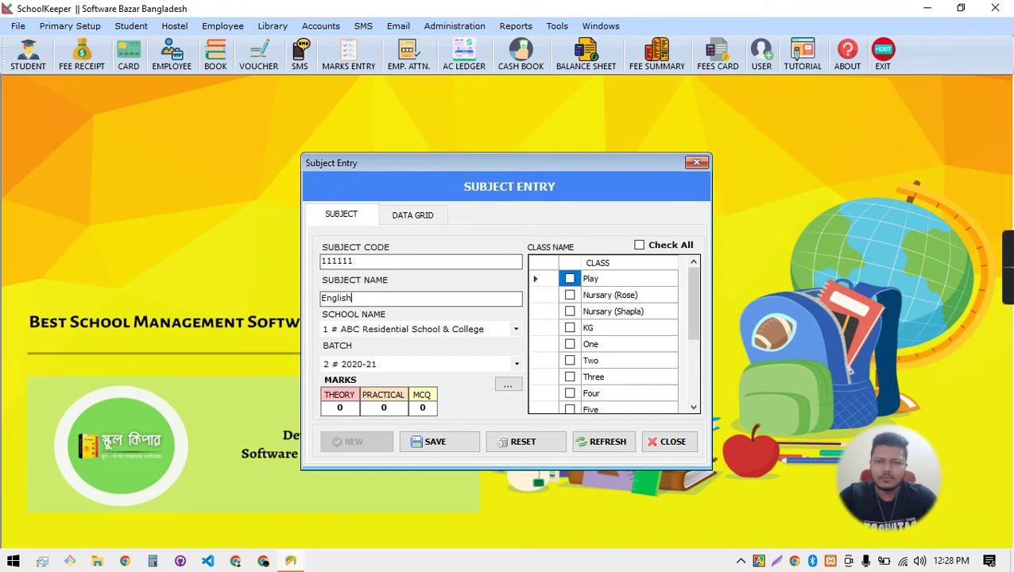
Step: Enter theory 50, practical 10 and MCQ 40 for English, ticking classes One, Two and Three
{"action": "left_click", "coordinate": [353, 408]}
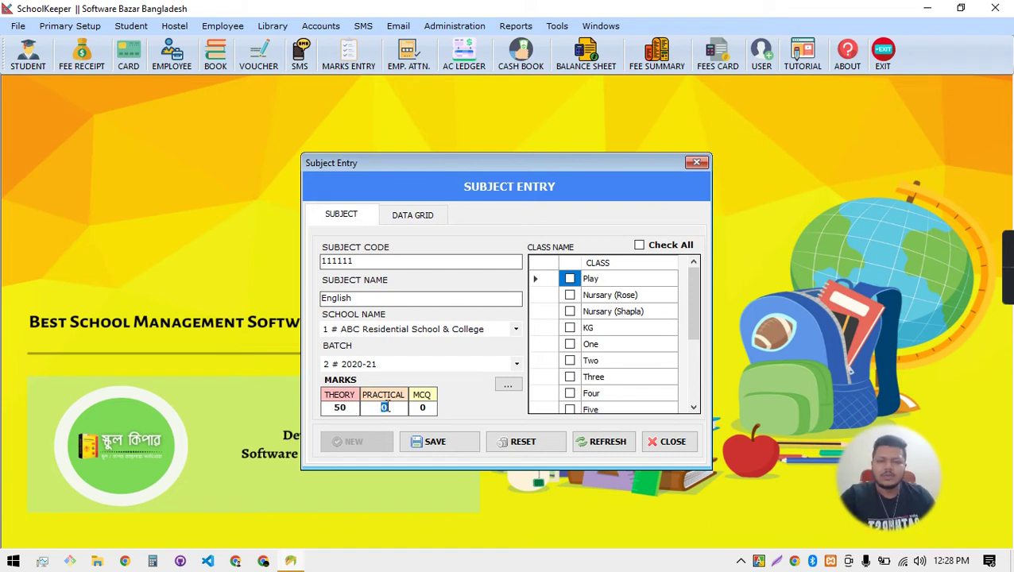
{"action": "left_click", "coordinate": [425, 408]}
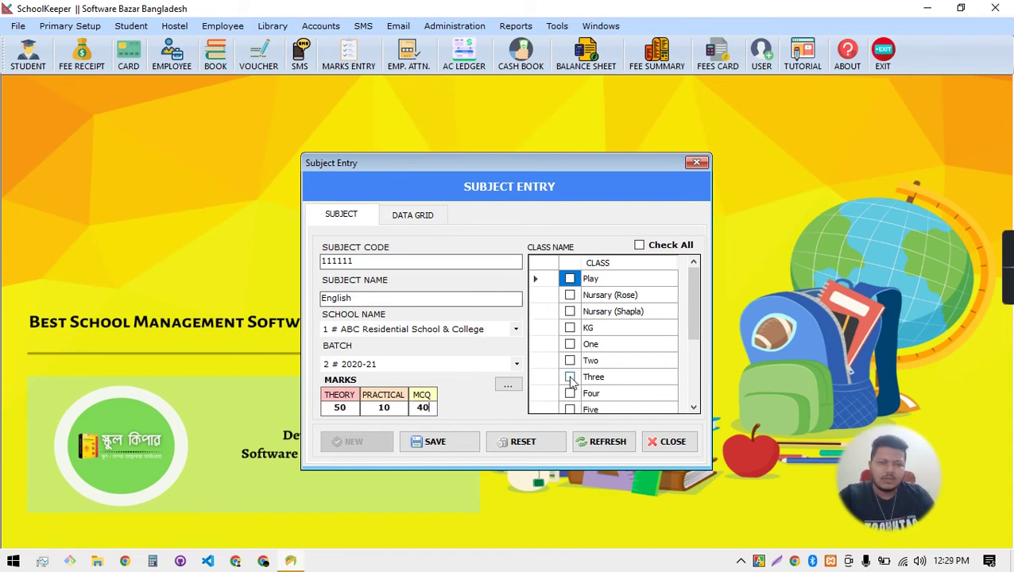
{"action": "left_click", "coordinate": [570, 344]}
{"action": "left_click", "coordinate": [570, 360]}
{"action": "left_click", "coordinate": [569, 377]}
{"action": "left_click", "coordinate": [570, 377]}
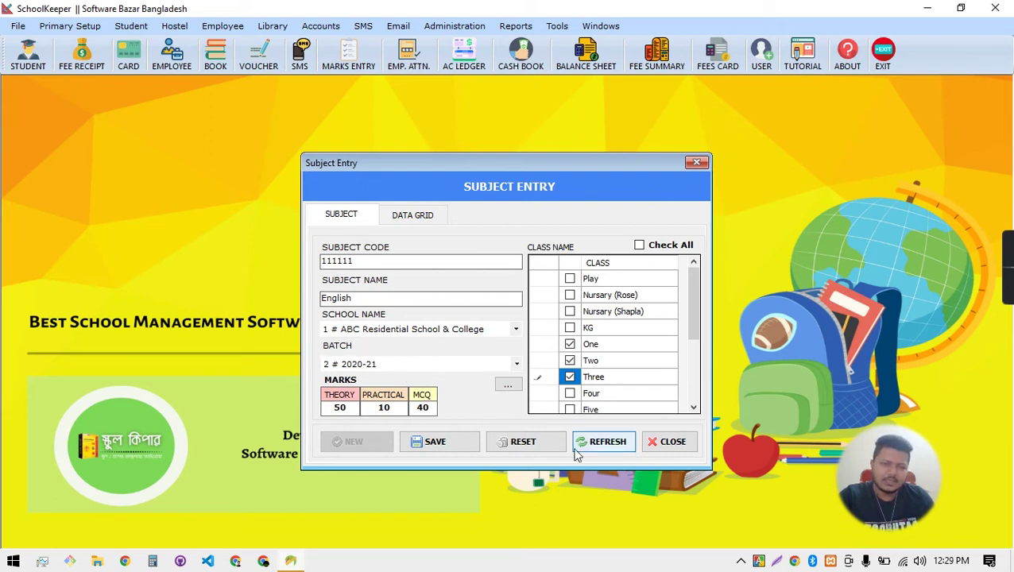
Step: Scroll through the saved subject records, then close Subject Entry
{"action": "left_click", "coordinate": [444, 214]}
{"action": "scroll", "coordinate": [477, 341], "scroll_direction": "down", "scroll_amount": 5}
{"action": "scroll", "coordinate": [509, 373], "scroll_direction": "down", "scroll_amount": 4}
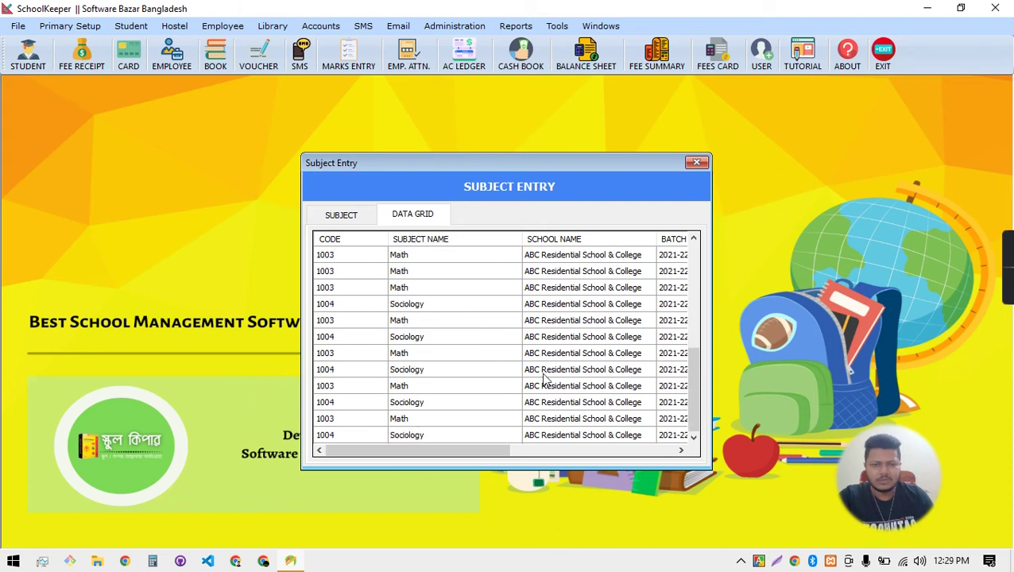
{"action": "scroll", "coordinate": [584, 376], "scroll_direction": "up", "scroll_amount": 3}
{"action": "left_click", "coordinate": [696, 162]}
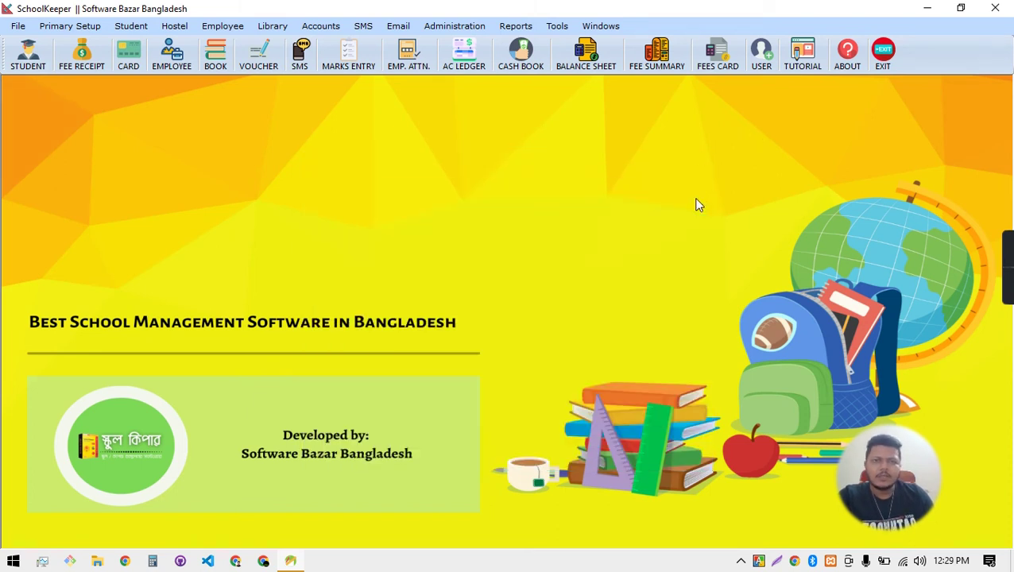
Step: Open Grading Making and view grades A+, A, F and A- in the DataGrid
{"action": "left_click", "coordinate": [83, 30]}
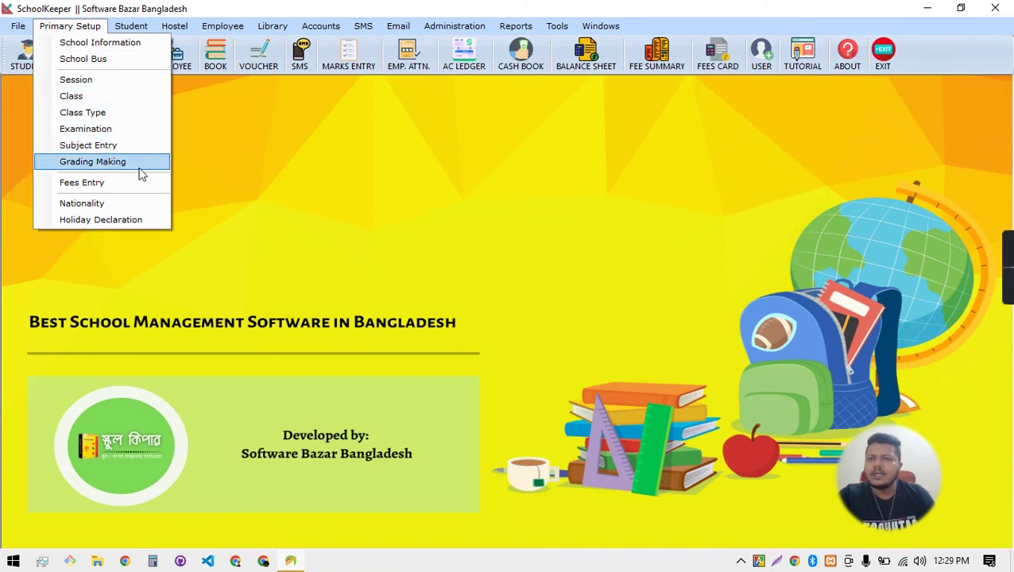
{"action": "left_click", "coordinate": [107, 164]}
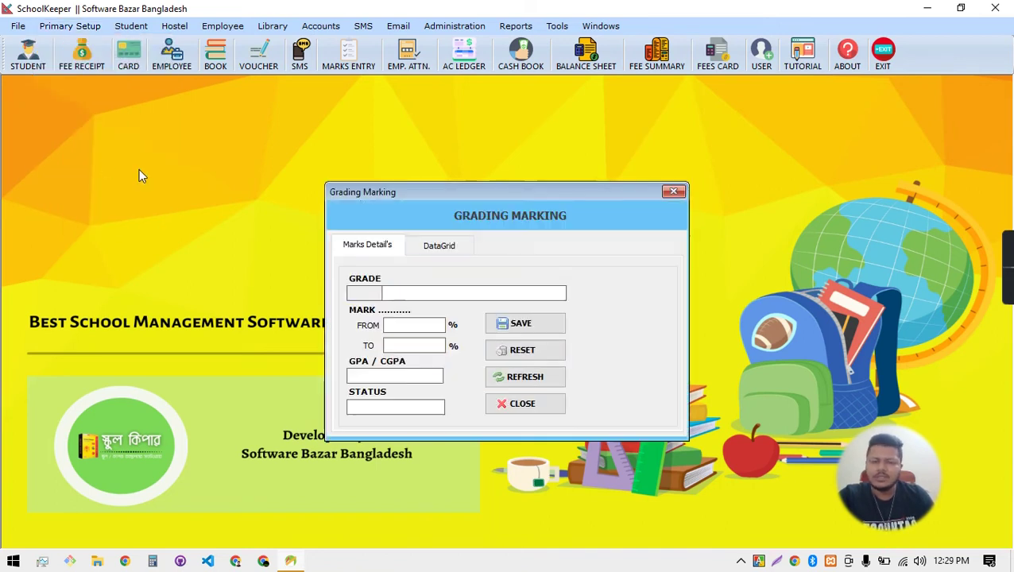
{"action": "left_click", "coordinate": [440, 248]}
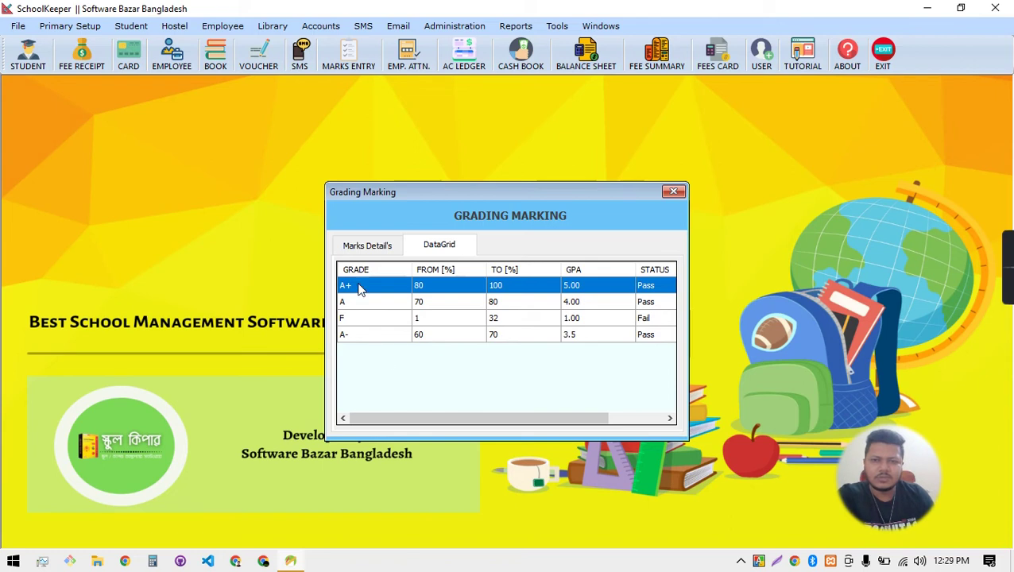
{"action": "left_click", "coordinate": [372, 246]}
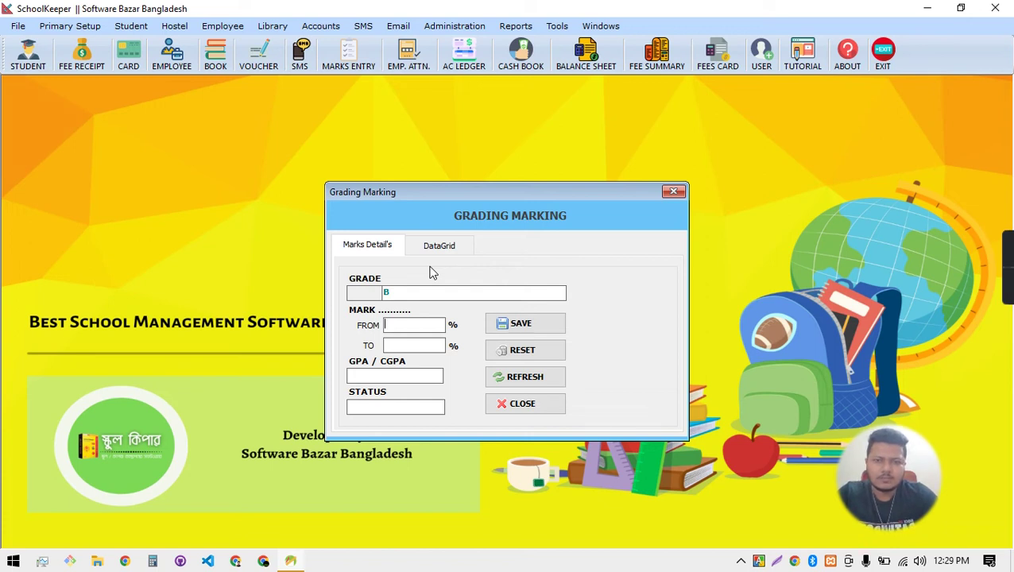
Step: Save grade B from 50 to 59 with GPA 3 and status Pass, then view the grade list
{"action": "type", "text": "59"}
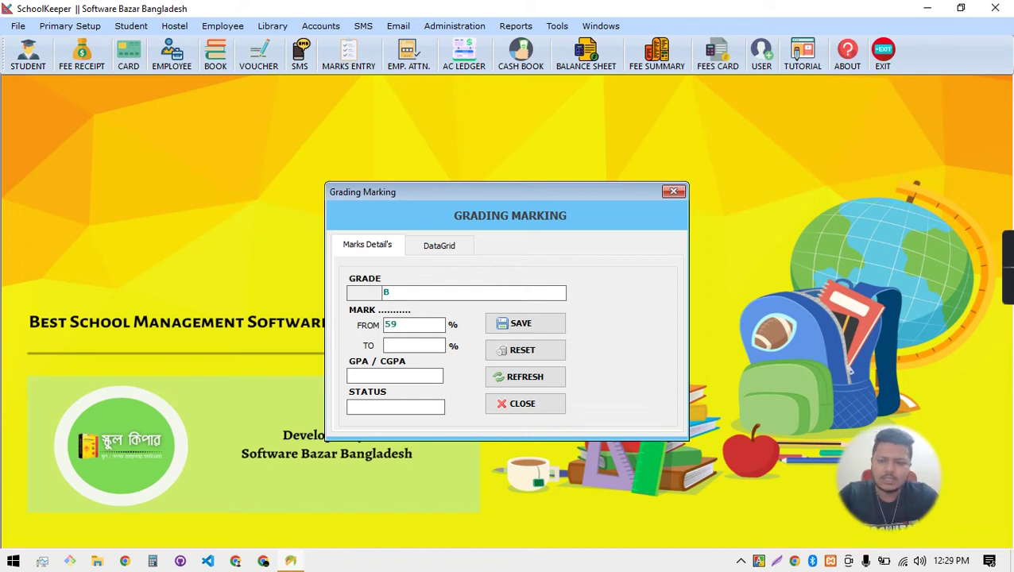
{"action": "key", "text": "BackSpace"}
{"action": "key", "text": "BackSpace"}
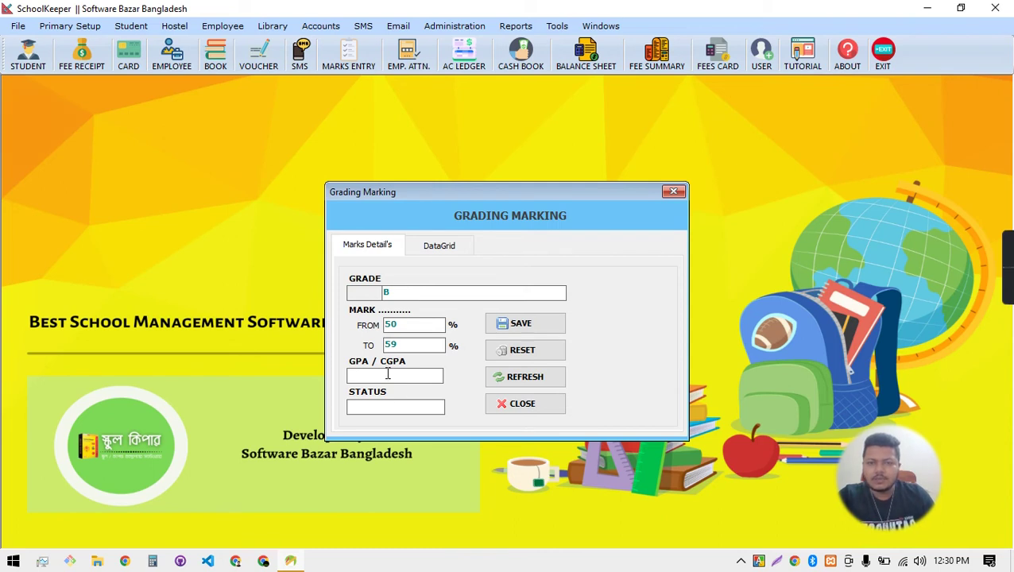
{"action": "type", "text": "3"}
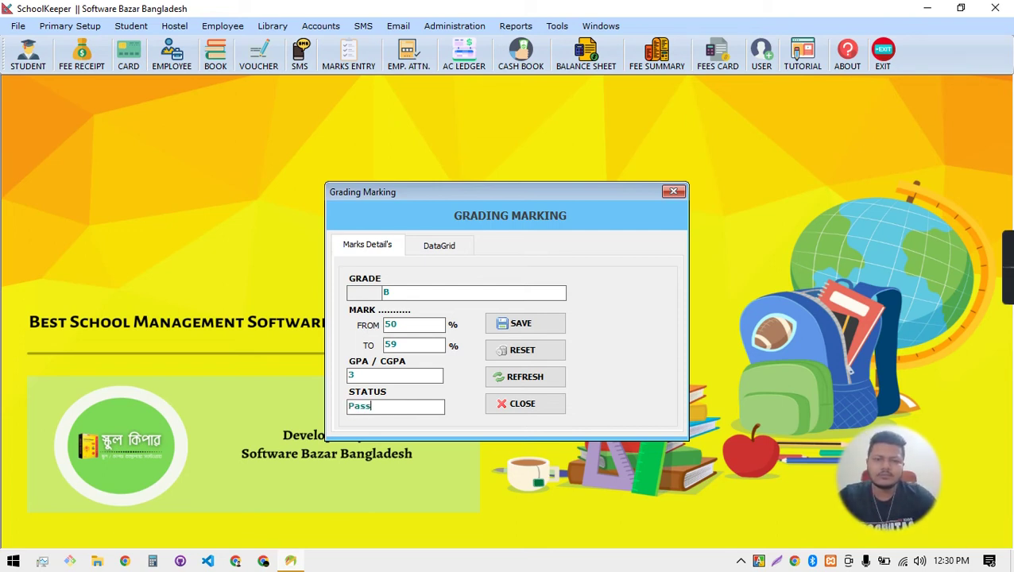
{"action": "type", "text": "Pass"}
{"action": "left_click", "coordinate": [531, 326]}
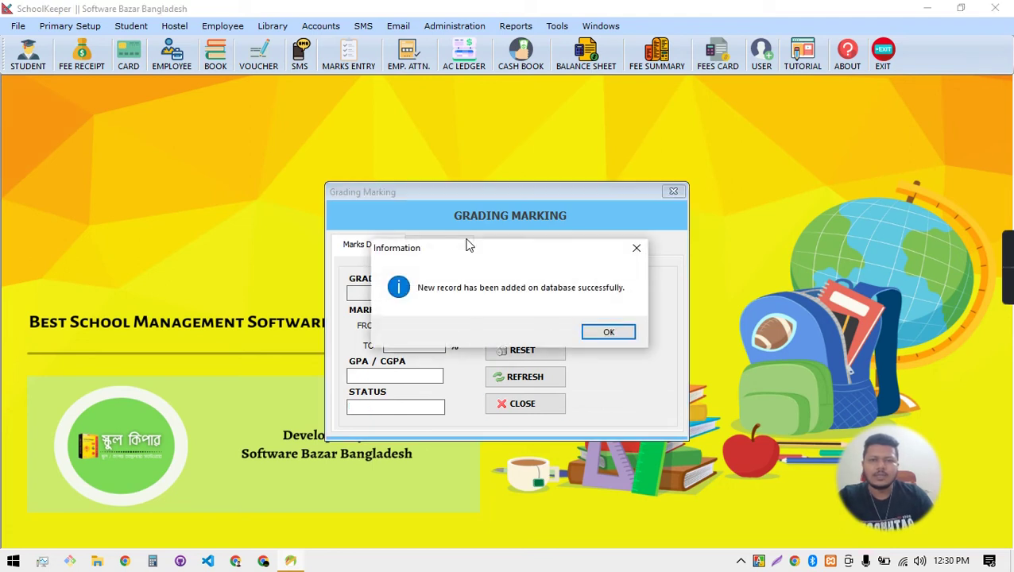
{"action": "left_click", "coordinate": [624, 336]}
{"action": "left_click", "coordinate": [438, 245]}
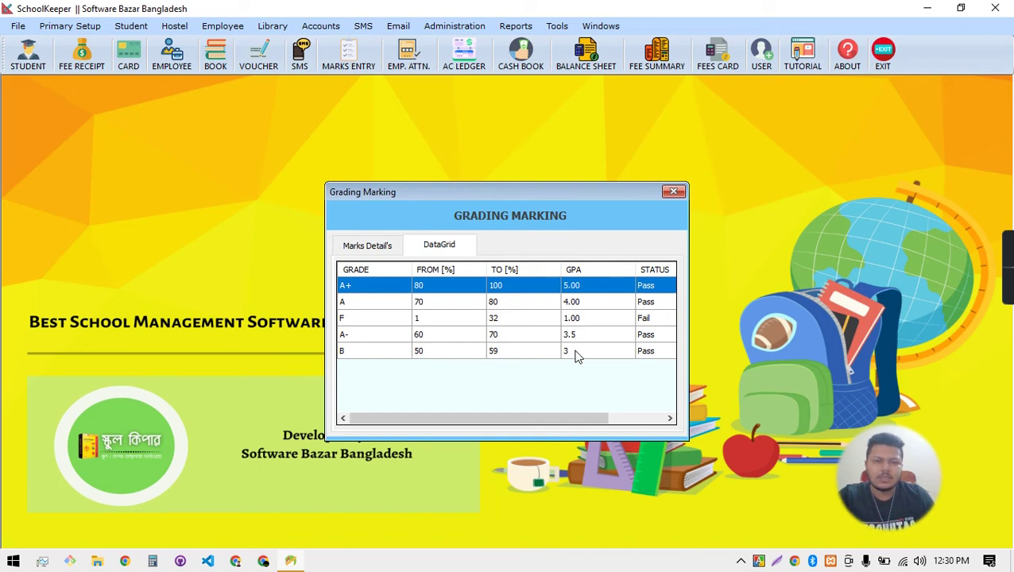
Step: Close Grading Marking and start a new entry in the Fees Plan window
{"action": "left_click", "coordinate": [673, 193]}
{"action": "left_click", "coordinate": [70, 25]}
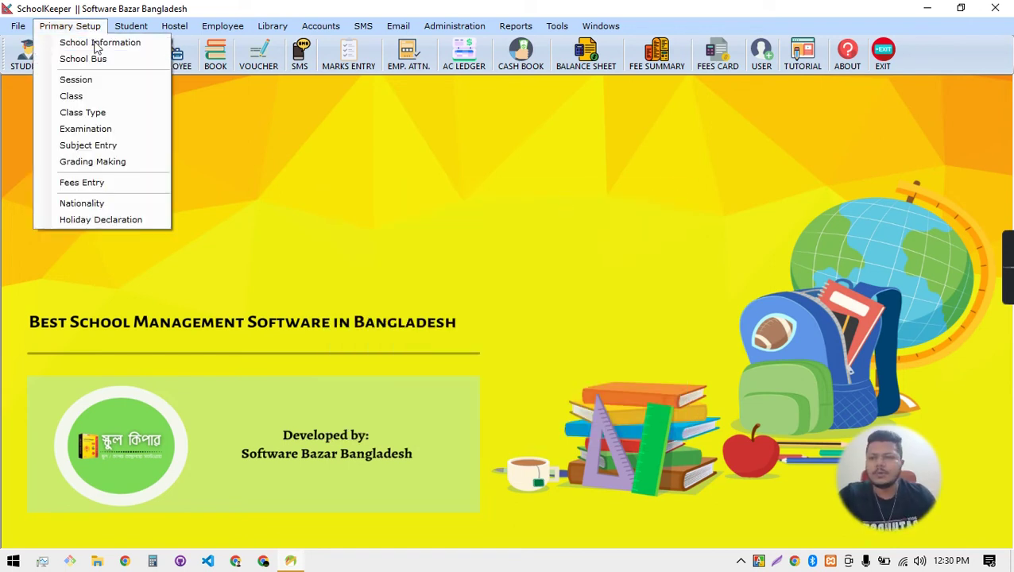
{"action": "left_click", "coordinate": [103, 184]}
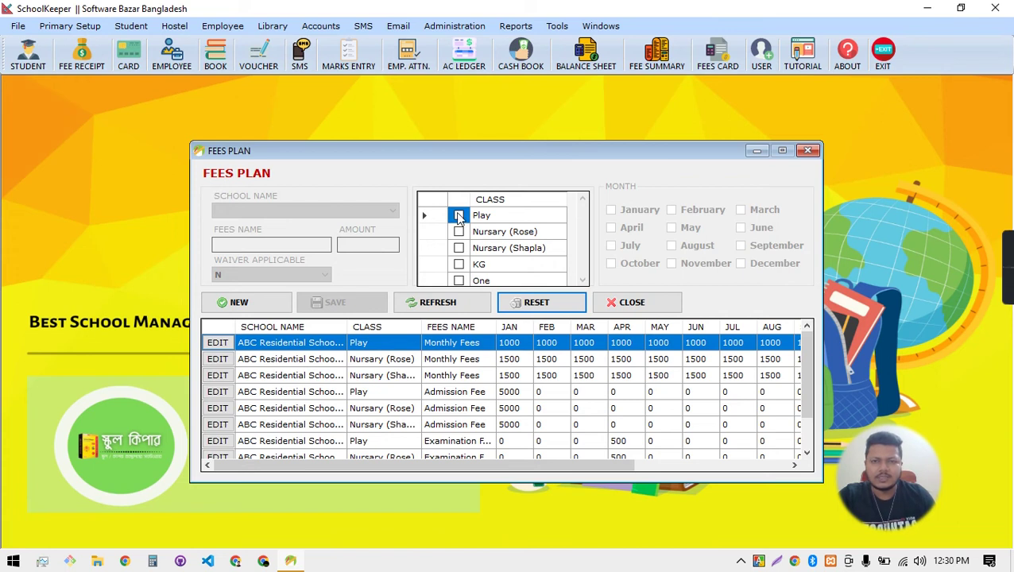
{"action": "left_click", "coordinate": [254, 302]}
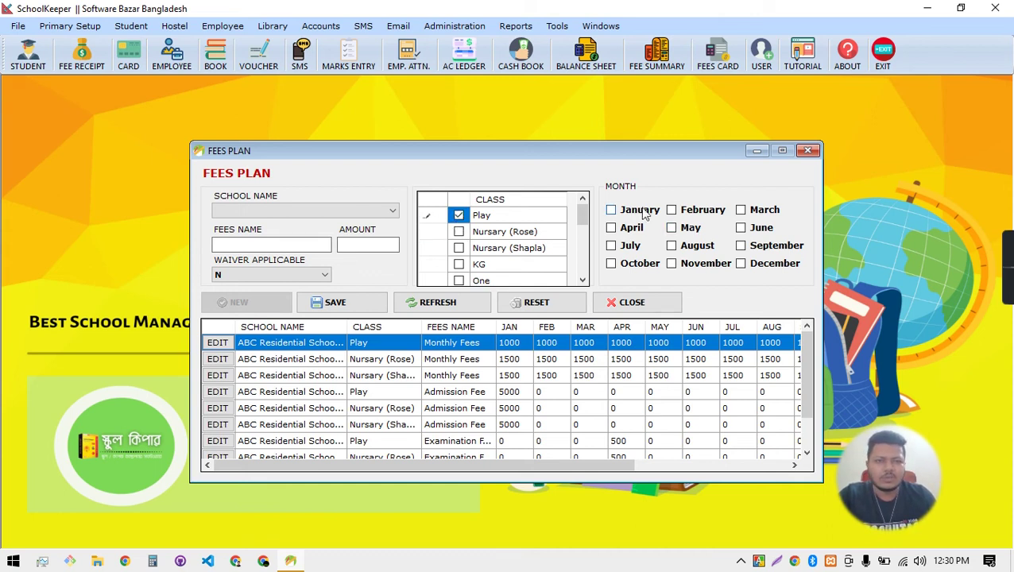
Step: Include all twelve months, January through December, in the fee plan
{"action": "left_click", "coordinate": [610, 210]}
{"action": "left_click", "coordinate": [671, 210]}
{"action": "left_click", "coordinate": [740, 209]}
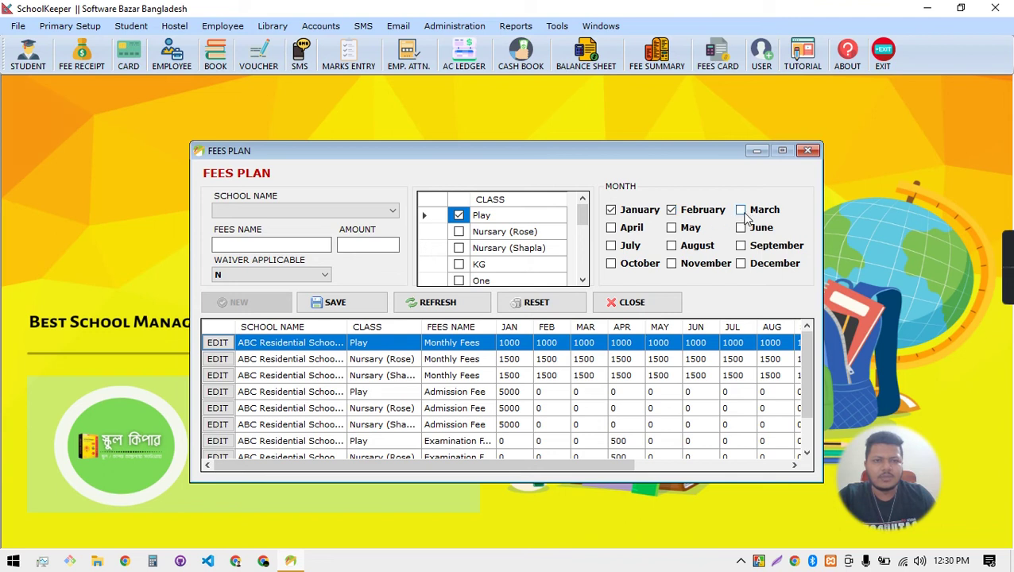
{"action": "left_click", "coordinate": [611, 228]}
{"action": "left_click", "coordinate": [671, 228]}
{"action": "left_click", "coordinate": [741, 227]}
{"action": "left_click", "coordinate": [610, 246]}
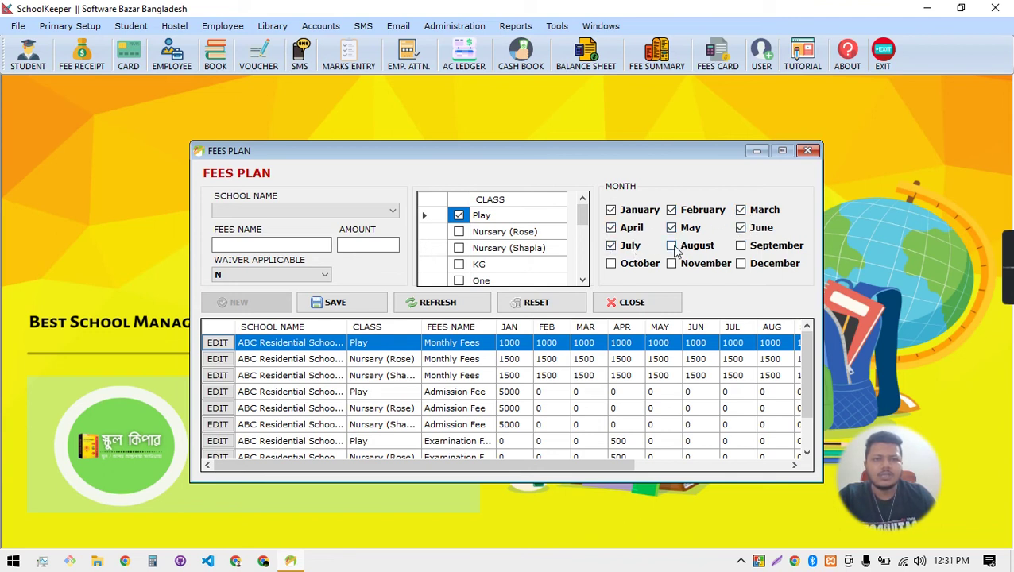
{"action": "left_click", "coordinate": [671, 245]}
{"action": "left_click", "coordinate": [740, 246]}
{"action": "left_click", "coordinate": [654, 264]}
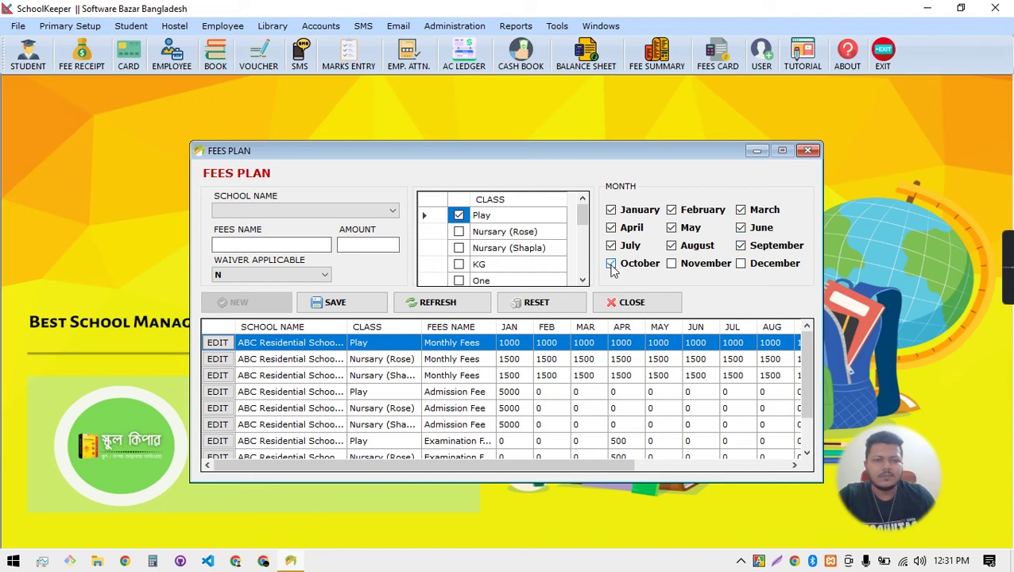
{"action": "left_click", "coordinate": [672, 264]}
{"action": "left_click", "coordinate": [740, 264]}
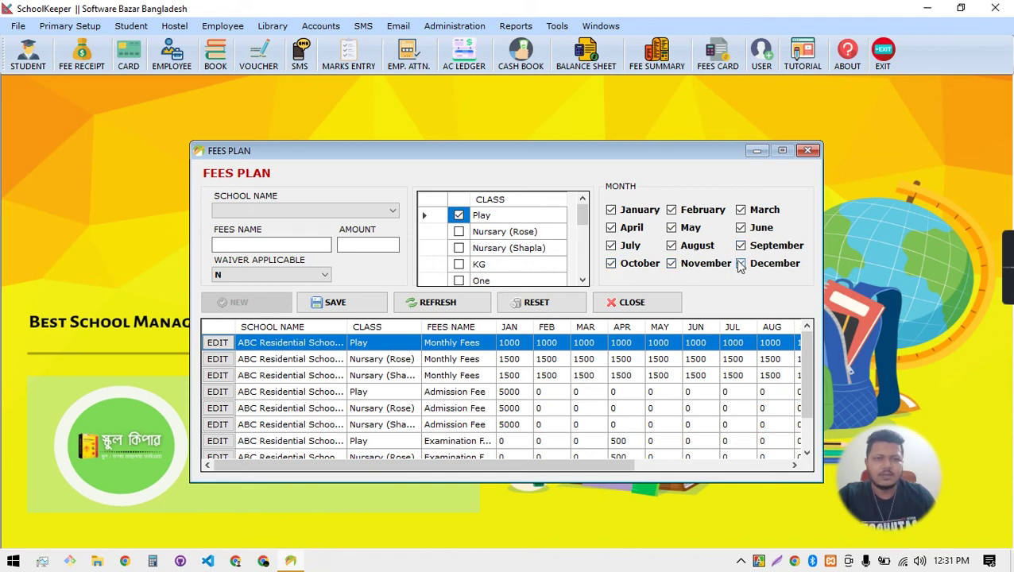
Step: Apply the fee to Nursery (Rose) and Nursery (Shapla) and choose ABC Residential School & College
{"action": "left_click", "coordinate": [458, 231]}
{"action": "left_click", "coordinate": [458, 248]}
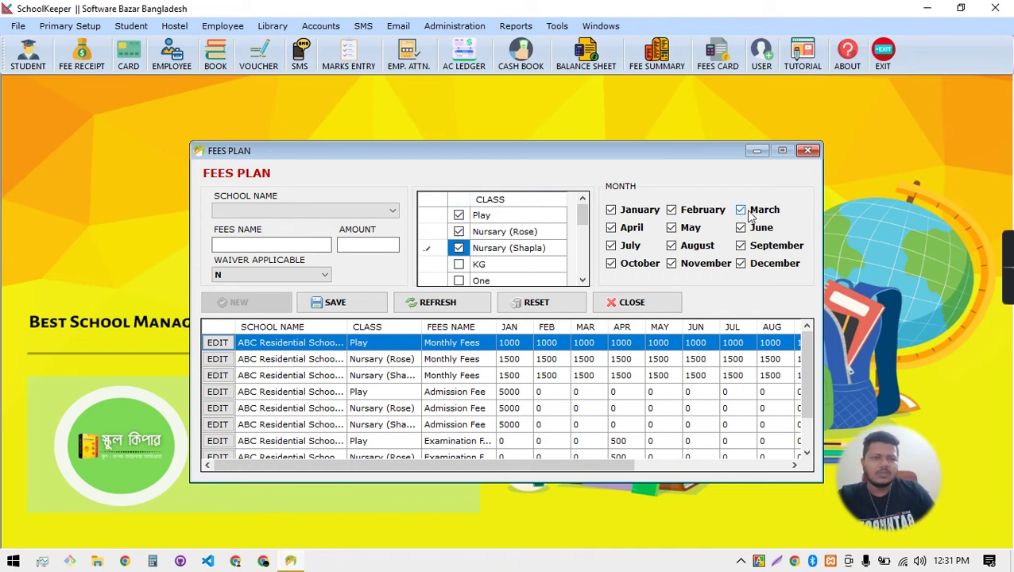
{"action": "left_click", "coordinate": [265, 211]}
{"action": "left_click", "coordinate": [269, 223]}
{"action": "left_click", "coordinate": [251, 243]}
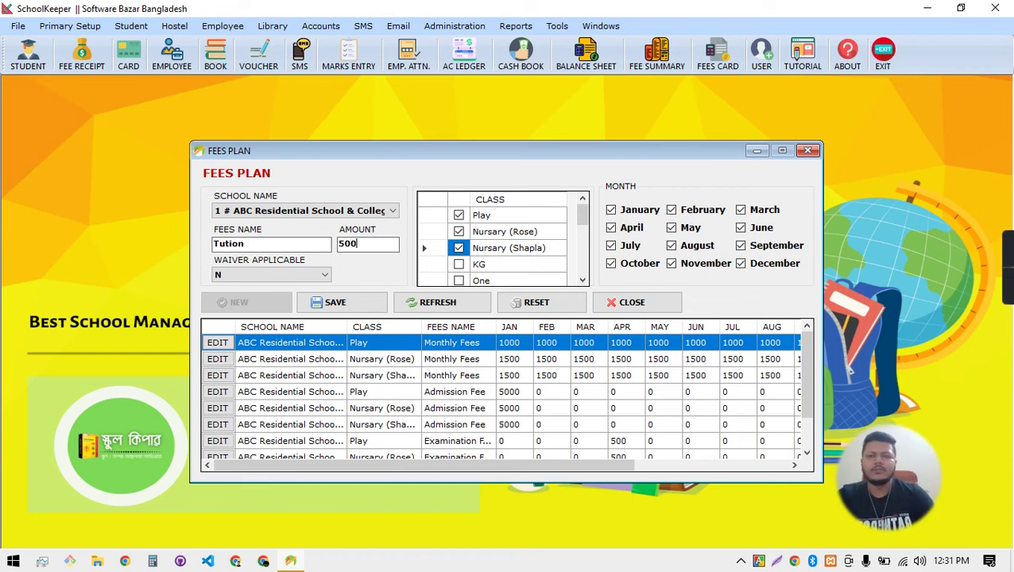
Step: Set Waiver Applicable to Y for the 500 Tution fee
{"action": "left_click", "coordinate": [302, 276]}
{"action": "left_click", "coordinate": [247, 288]}
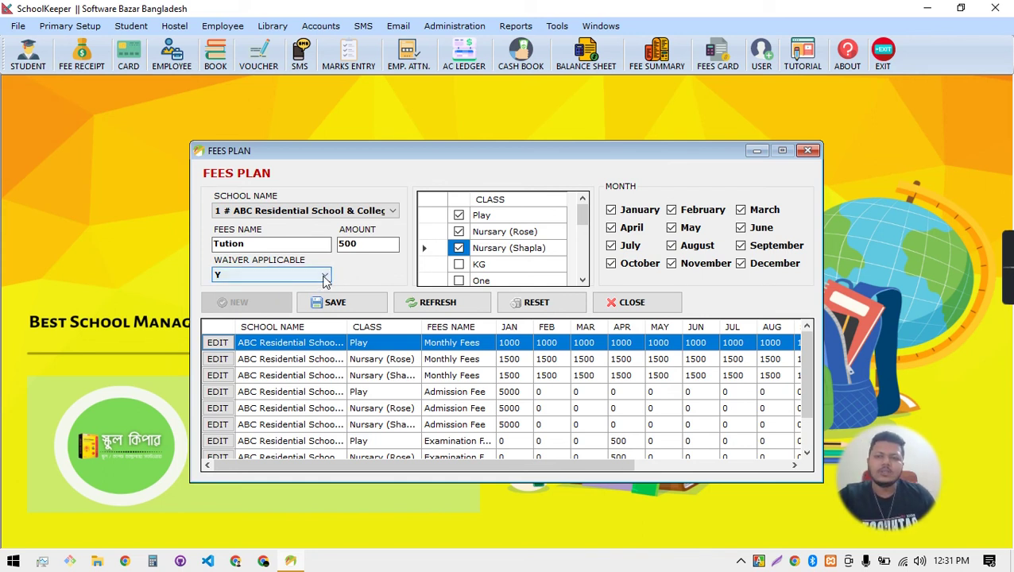
{"action": "left_click", "coordinate": [323, 275]}
{"action": "left_click", "coordinate": [355, 276]}
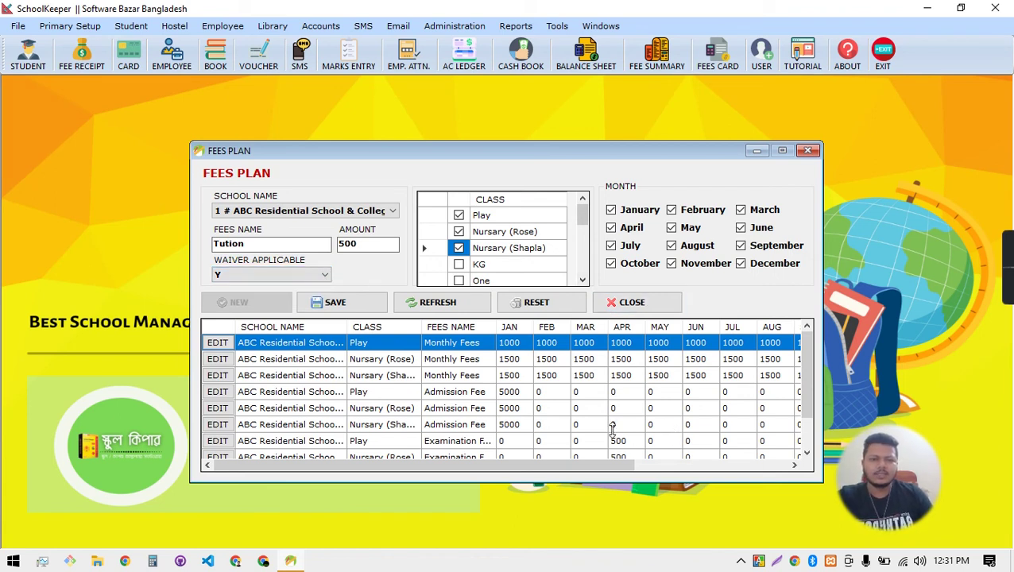
Step: Compare against the Play Admission Fee and Play Monthly Fees rows, then close the fees plan
{"action": "left_click_drag", "start_coordinate": [588, 473], "coordinate": [564, 470]}
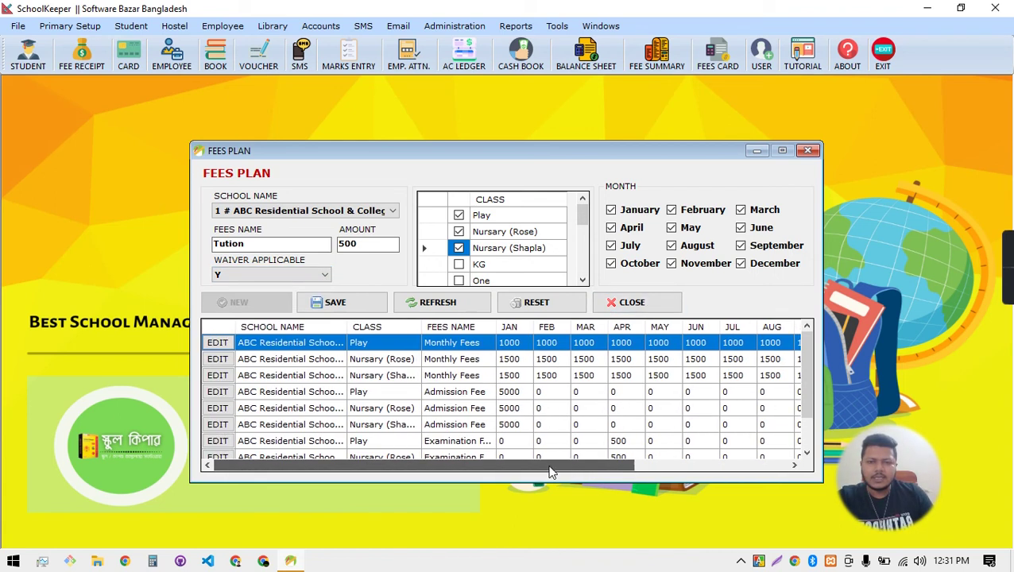
{"action": "left_click", "coordinate": [389, 390]}
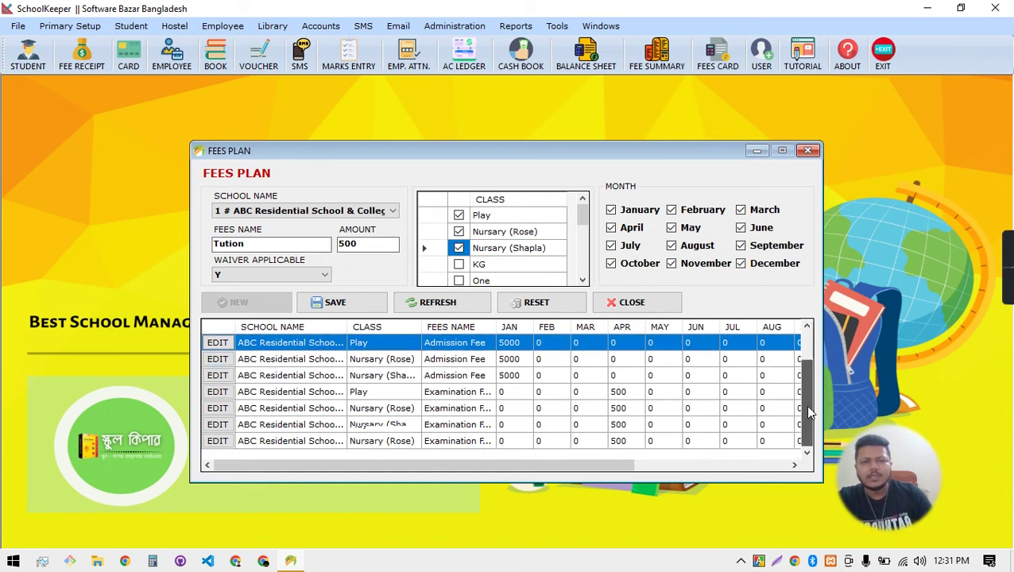
{"action": "scroll", "coordinate": [807, 421], "scroll_direction": "down", "scroll_amount": 1}
{"action": "scroll", "coordinate": [806, 421], "scroll_direction": "up", "scroll_amount": 1}
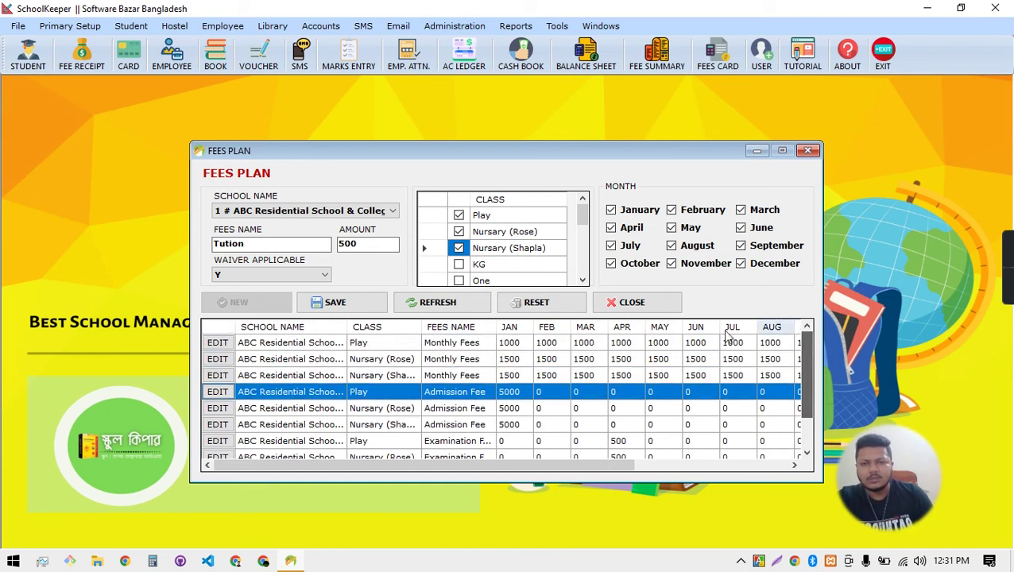
{"action": "left_click", "coordinate": [481, 347]}
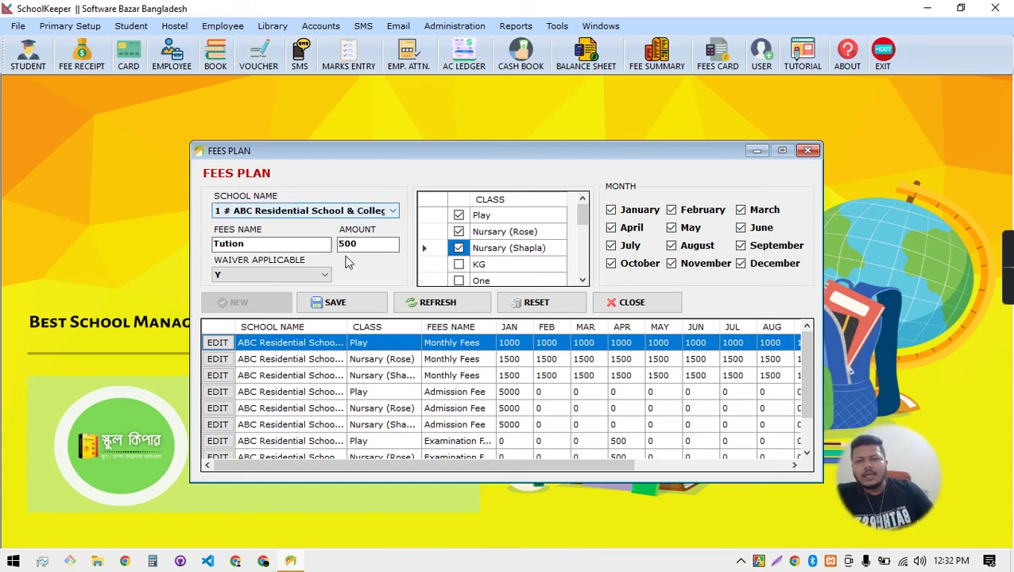
{"action": "left_click", "coordinate": [633, 302]}
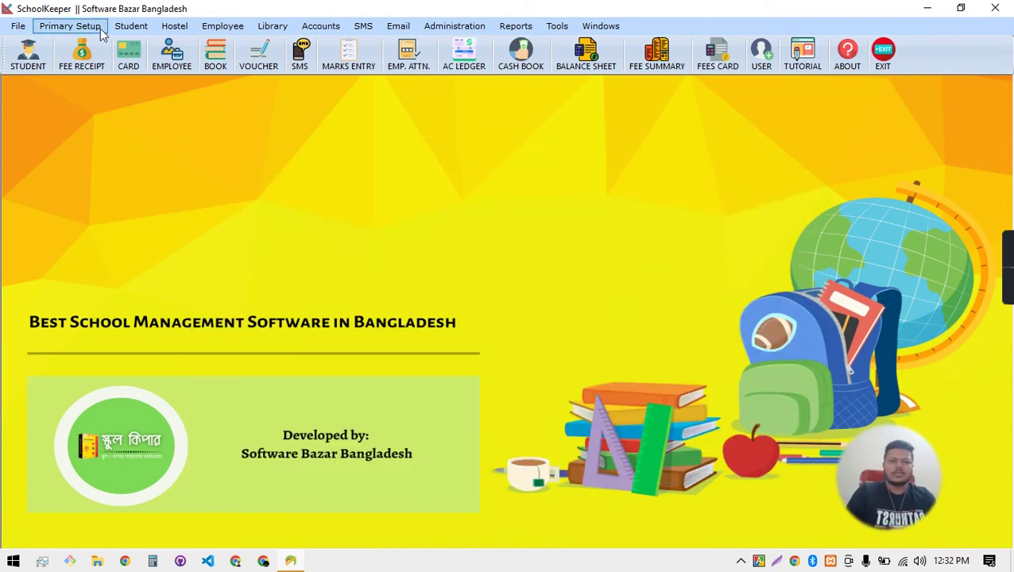
{"action": "left_click", "coordinate": [84, 26]}
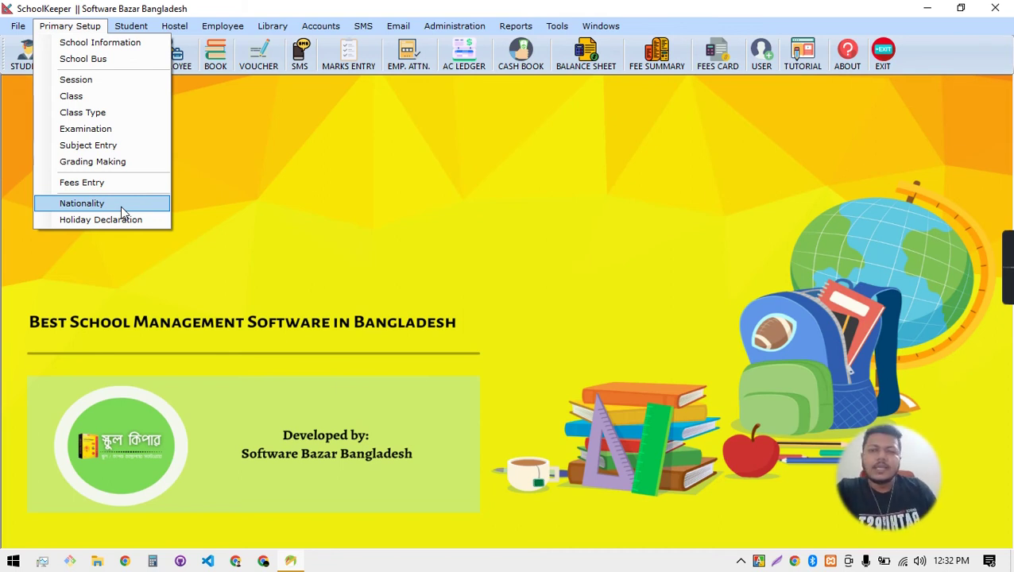
{"action": "left_click", "coordinate": [122, 206]}
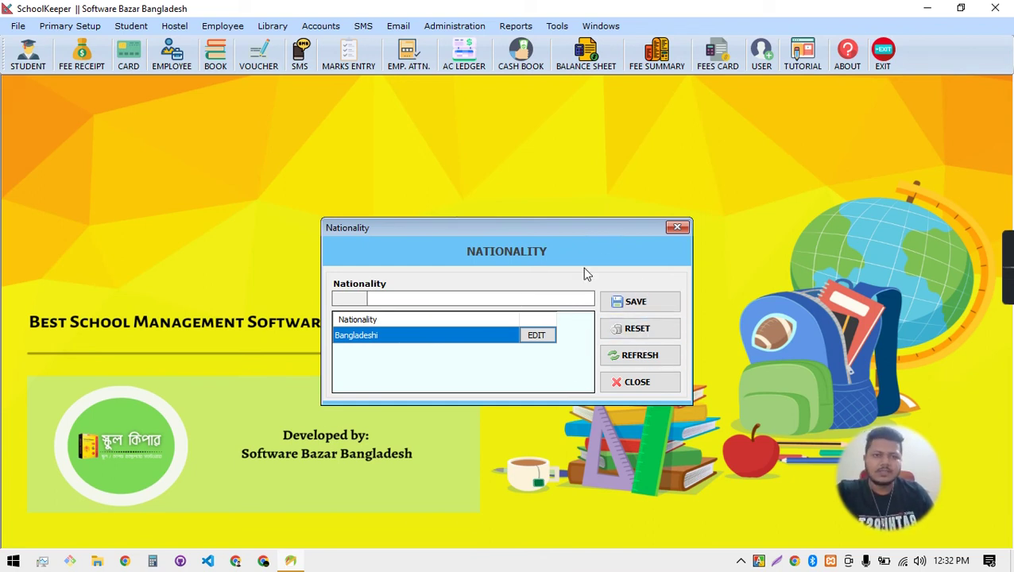
{"action": "left_click", "coordinate": [677, 228]}
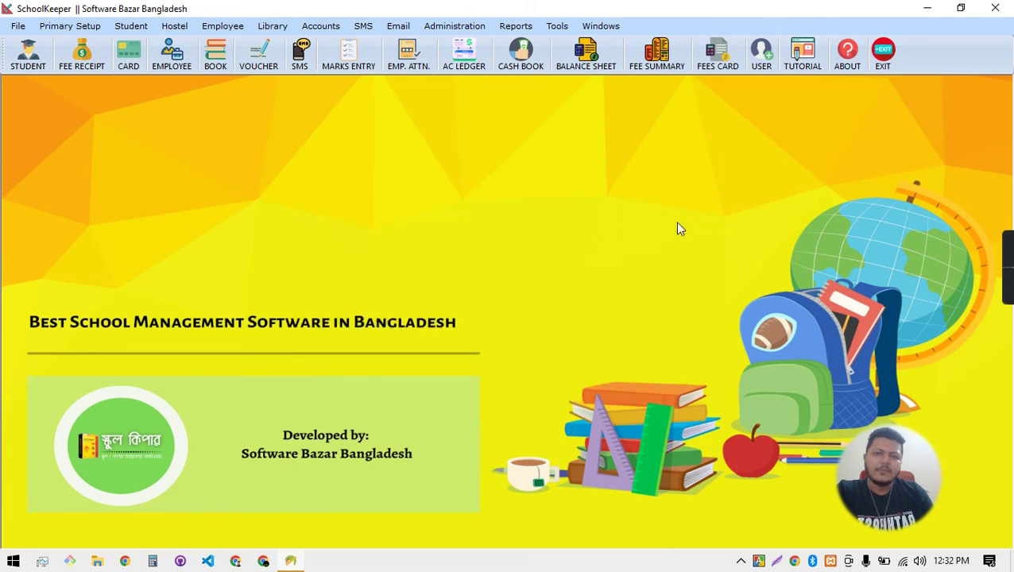
{"action": "left_click", "coordinate": [79, 26]}
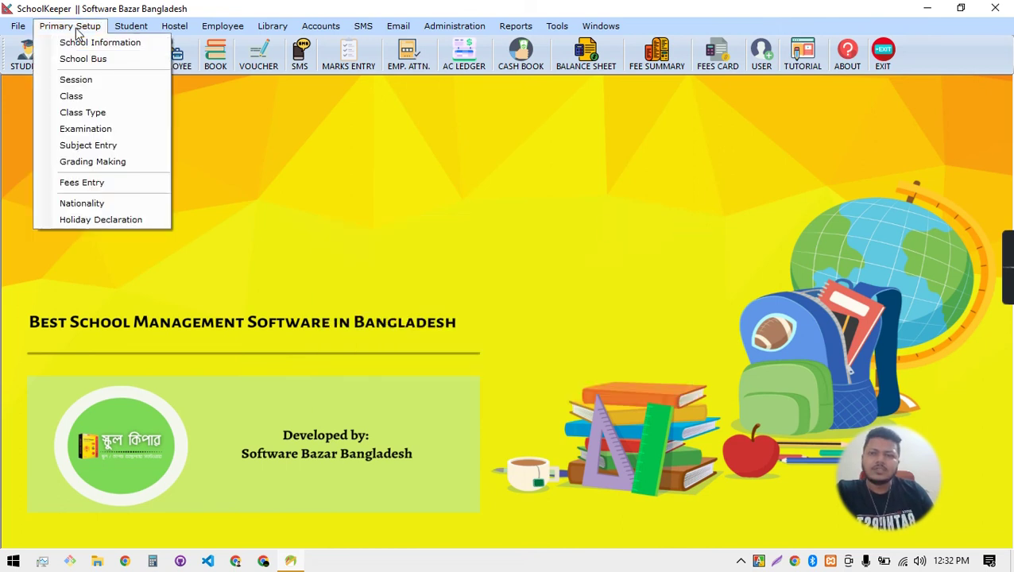
{"action": "left_click", "coordinate": [145, 220]}
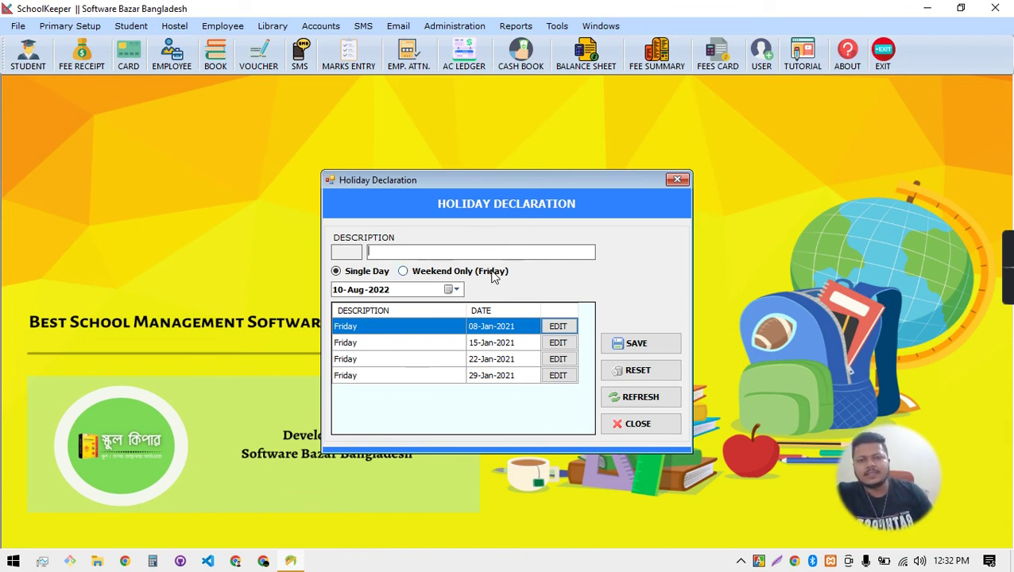
{"action": "left_click", "coordinate": [403, 271]}
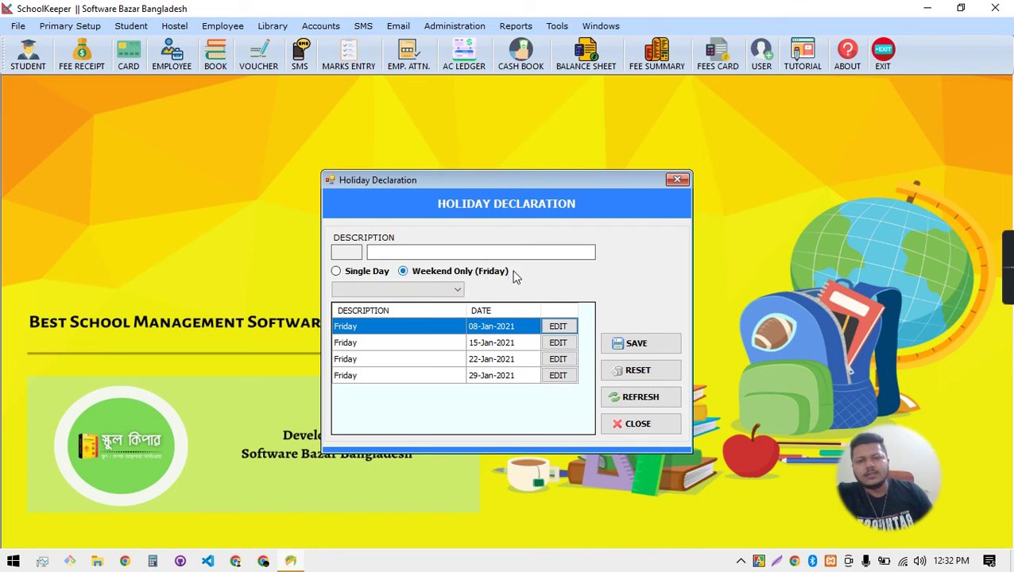
{"action": "left_click", "coordinate": [371, 273]}
{"action": "left_click", "coordinate": [451, 290]}
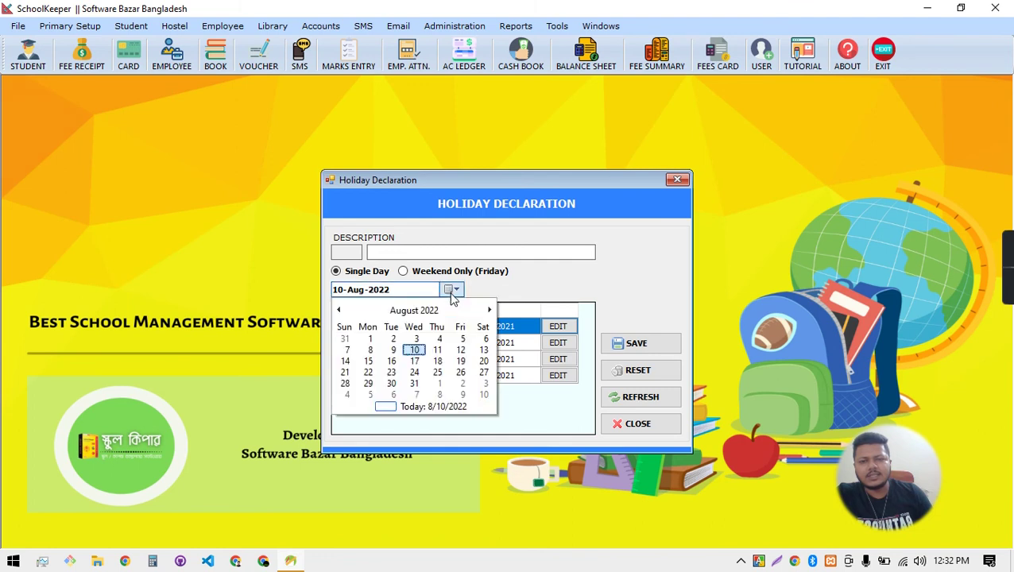
{"action": "left_click", "coordinate": [585, 294]}
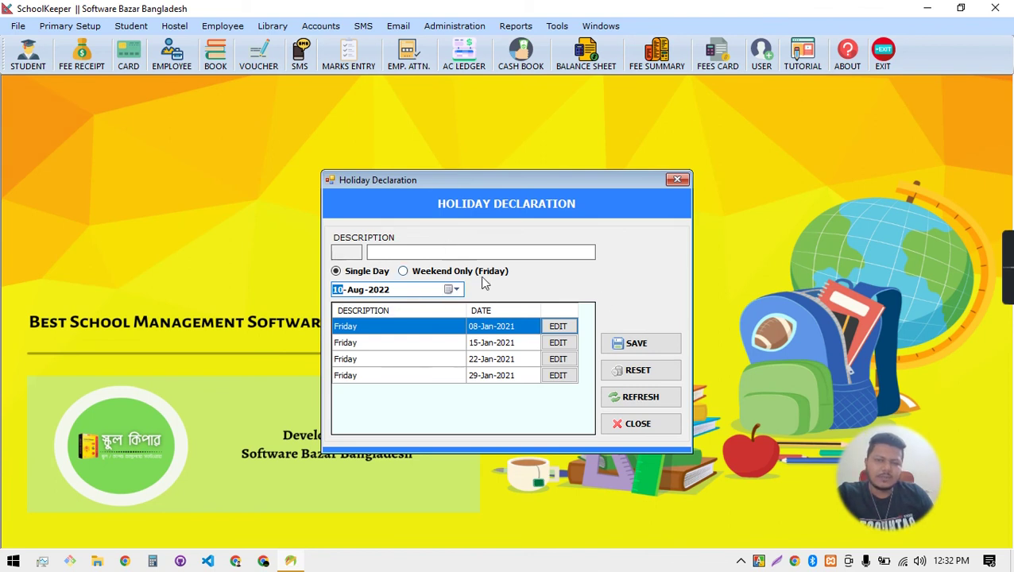
{"action": "left_click", "coordinate": [386, 252]}
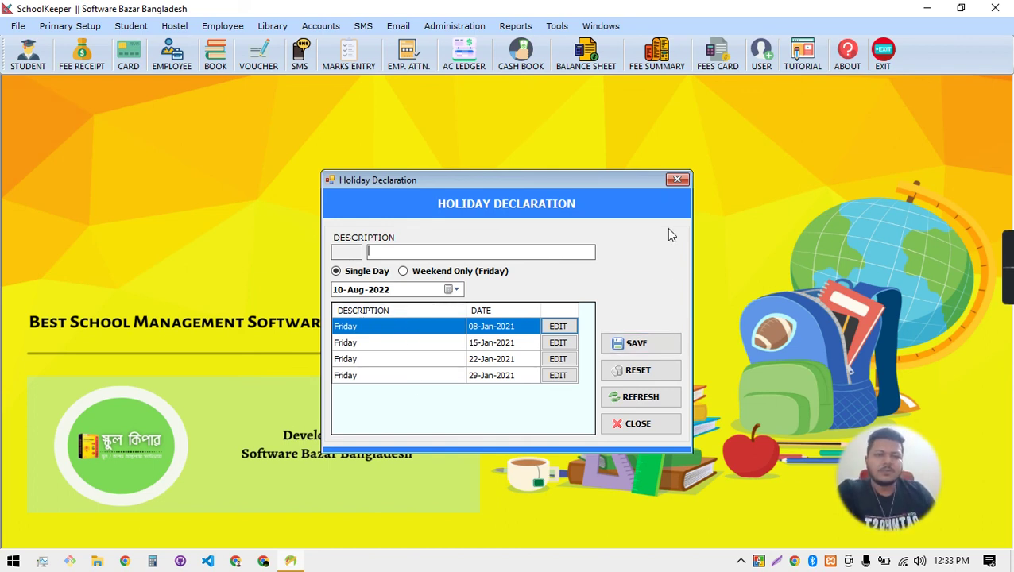
{"action": "left_click", "coordinate": [676, 179]}
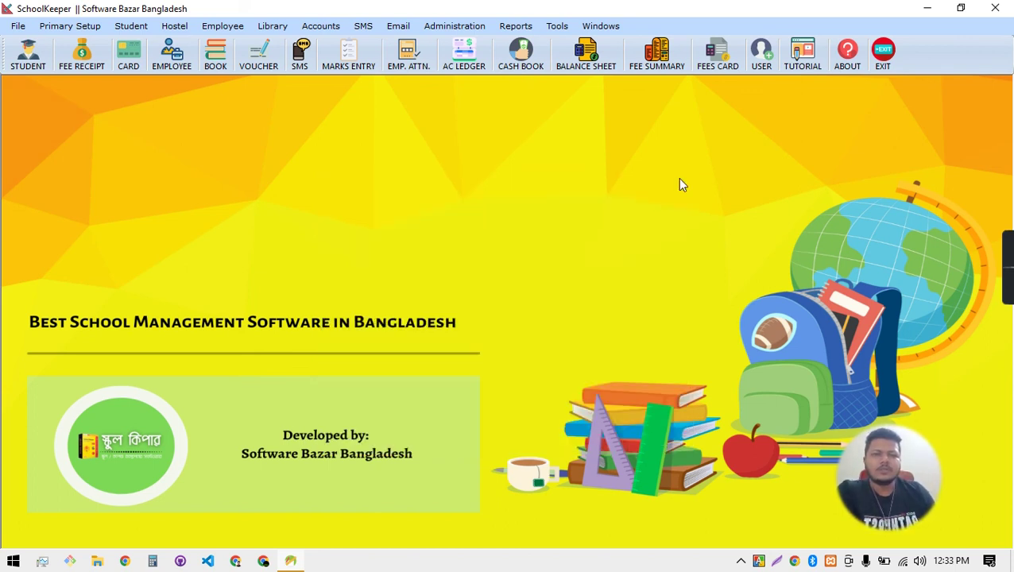
Step: Browse the Primary Setup and Student menus without opening a screen, then choose EXIT to log out
{"action": "left_click", "coordinate": [86, 25]}
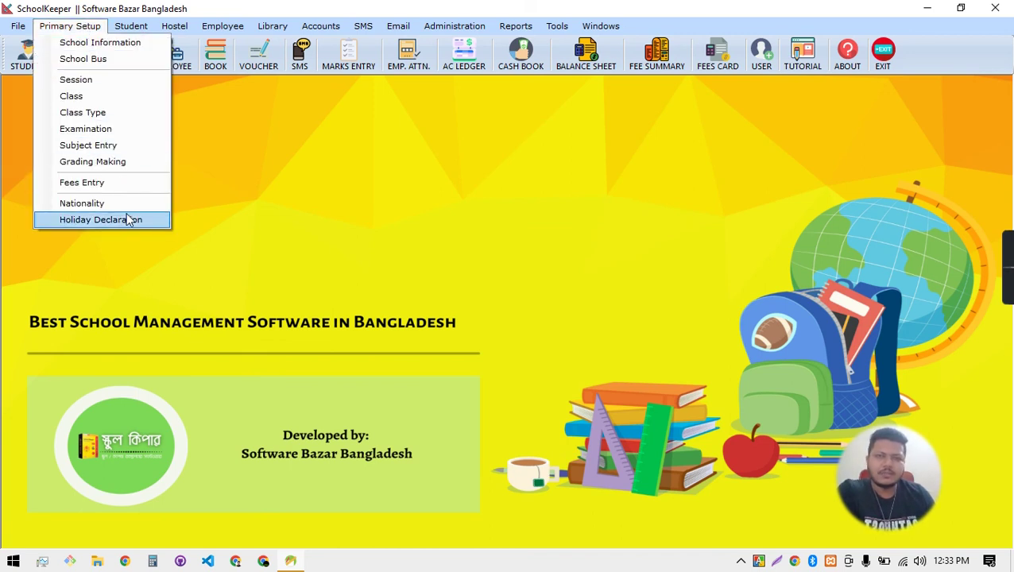
{"action": "left_click", "coordinate": [359, 146]}
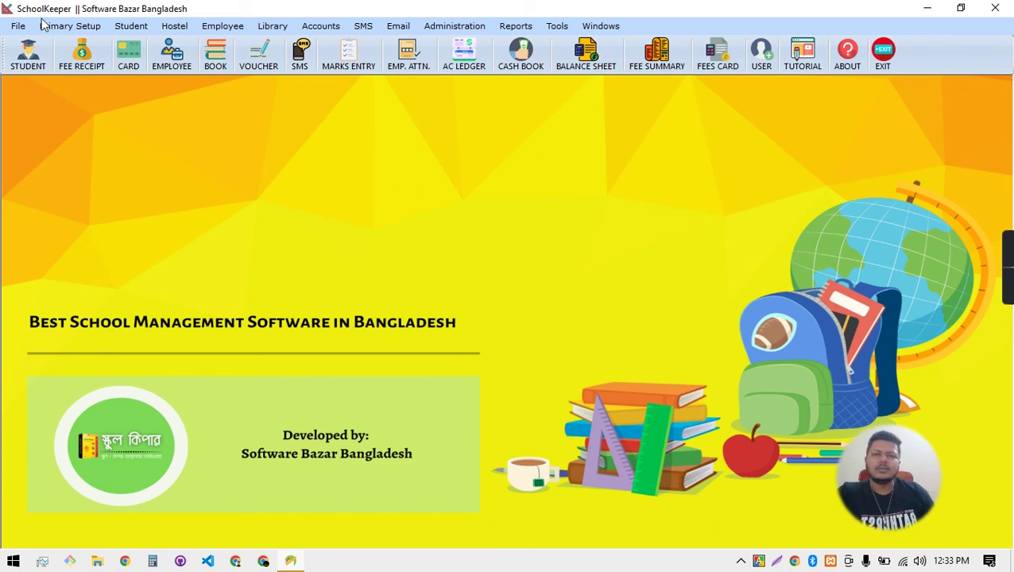
{"action": "left_click", "coordinate": [127, 26]}
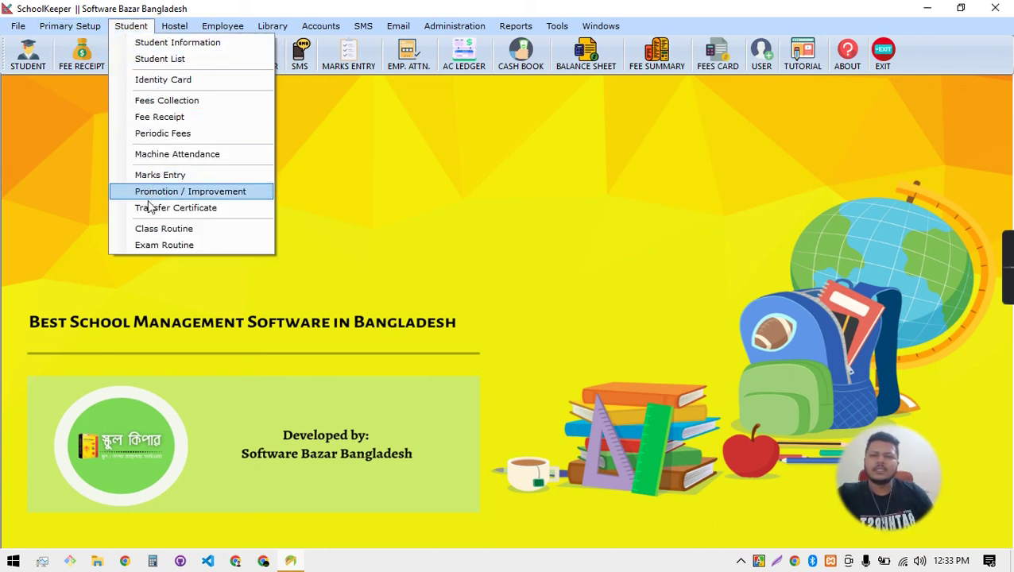
{"action": "left_click", "coordinate": [76, 220]}
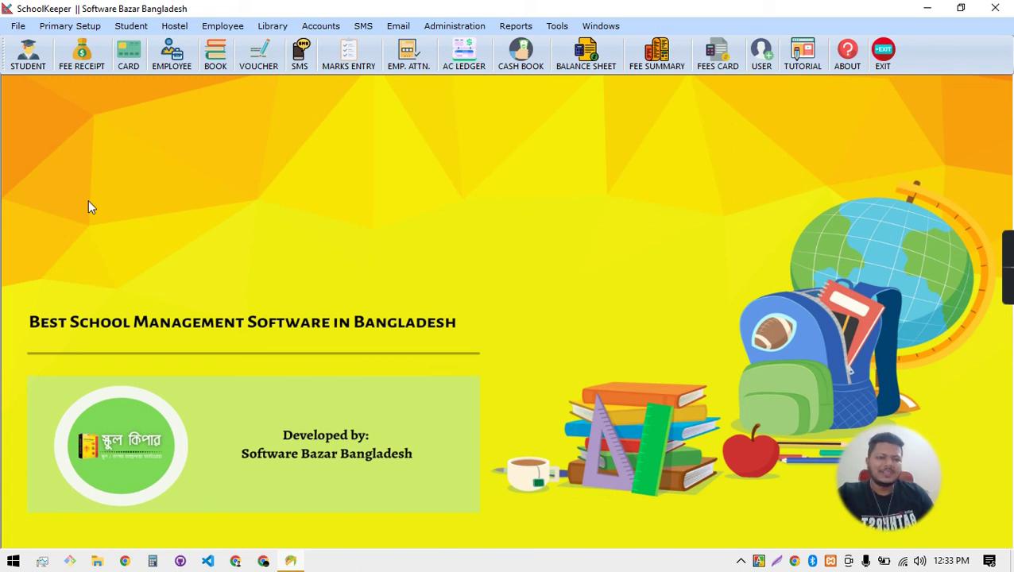
{"action": "left_click", "coordinate": [140, 27]}
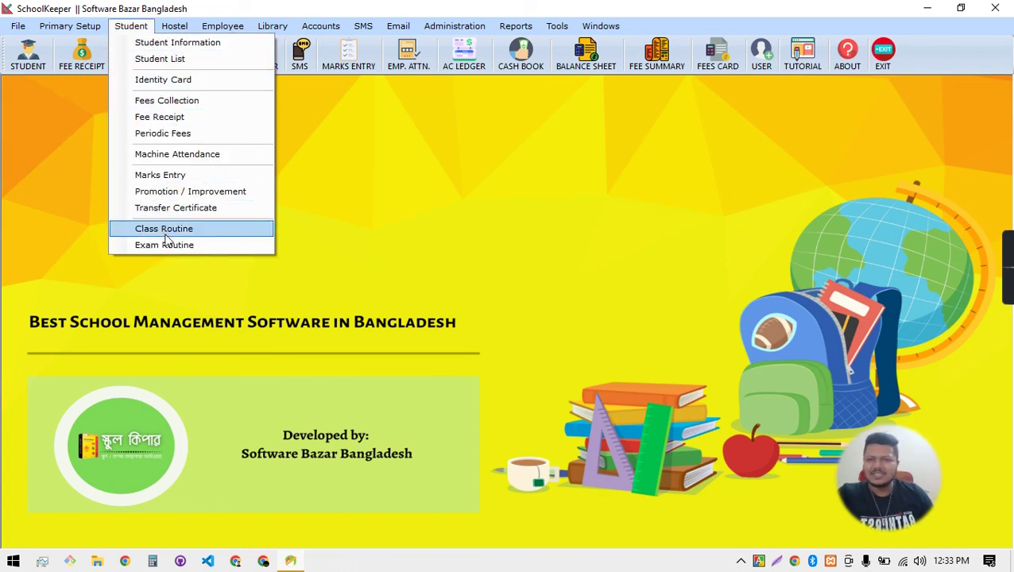
{"action": "left_click", "coordinate": [352, 208]}
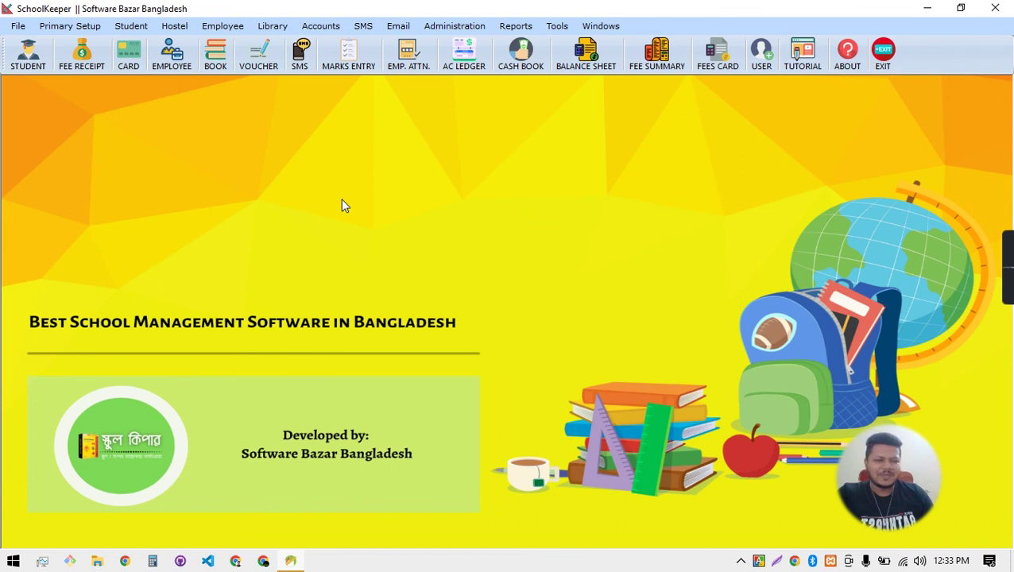
{"action": "left_click", "coordinate": [883, 56]}
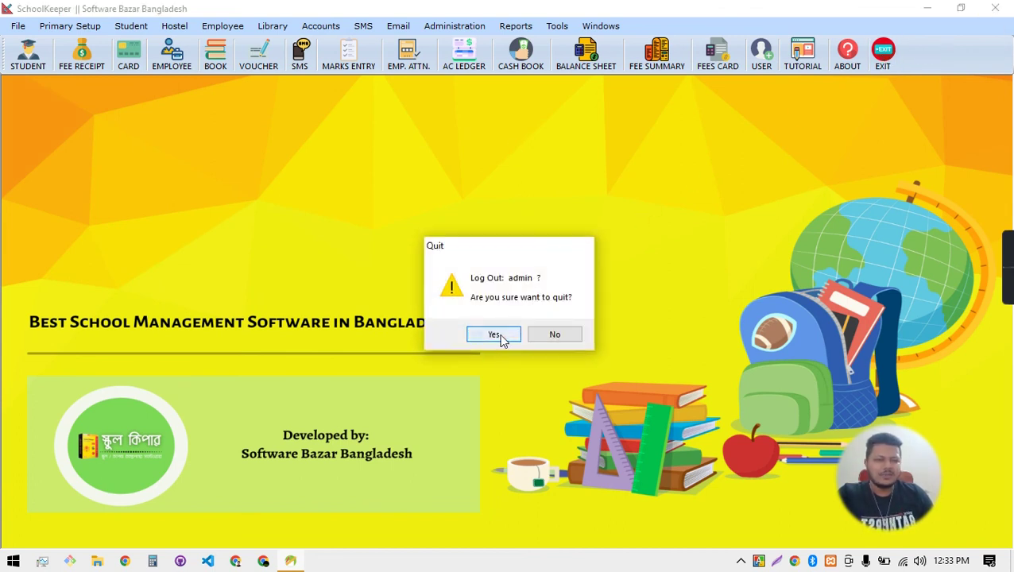
Step: Confirm Yes to log out and quit, and dismiss the Facebook notification
{"action": "left_click", "coordinate": [499, 338]}
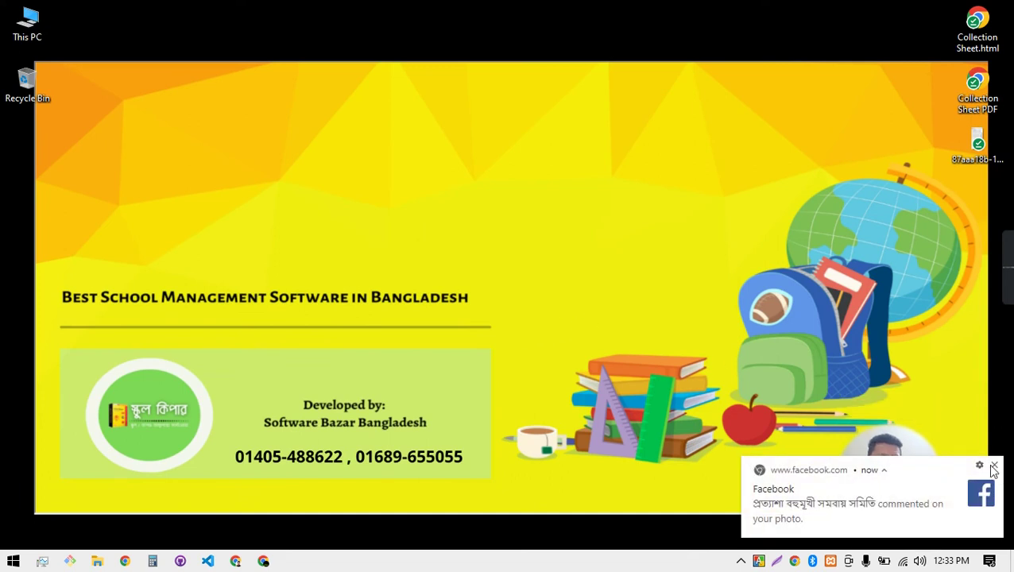
{"action": "left_click", "coordinate": [993, 466]}
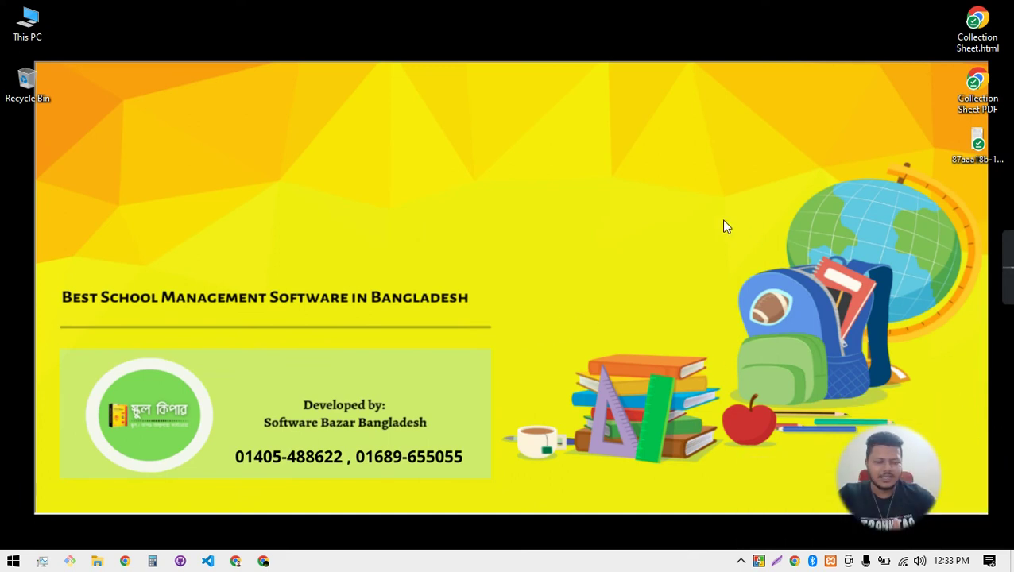